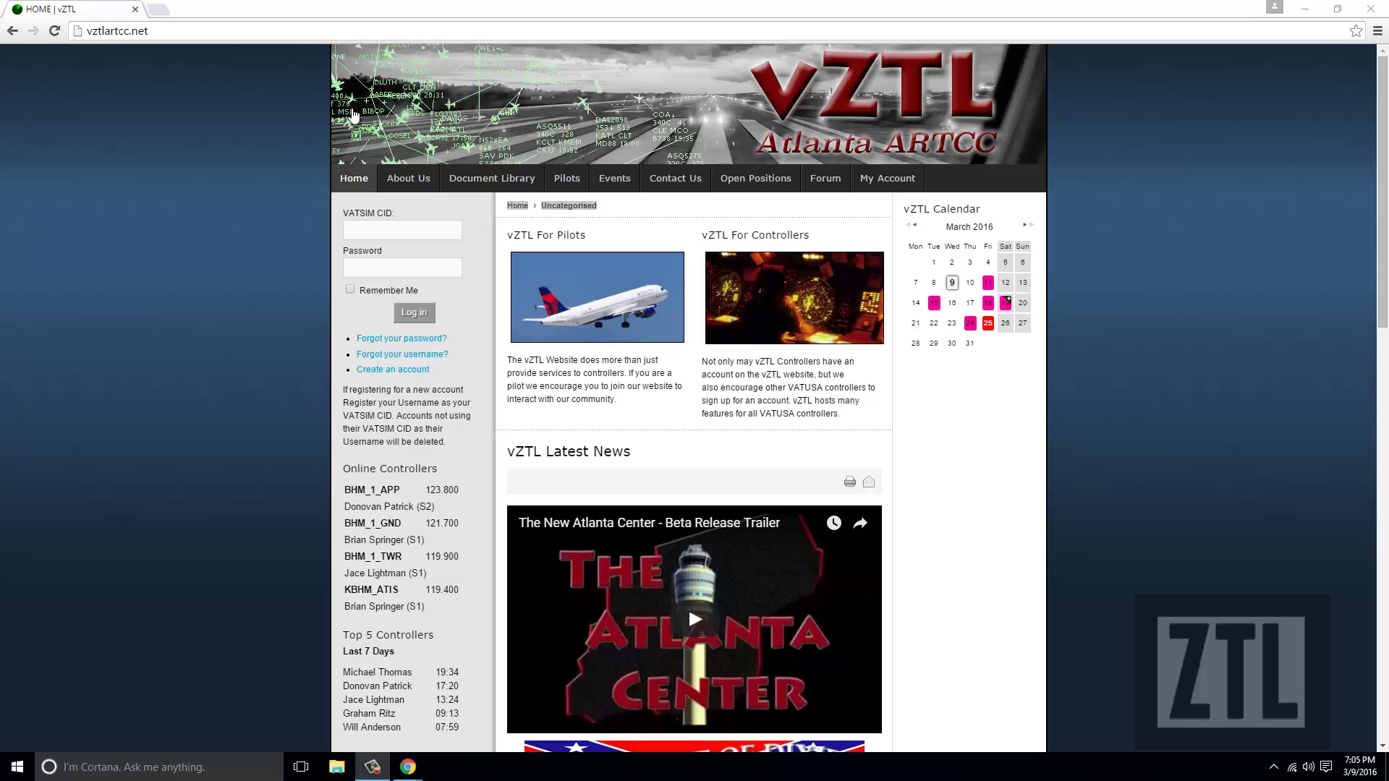
Load veram.metacraft.com in a new browser tab
{"action": "left_click", "coordinate": [154, 10]}
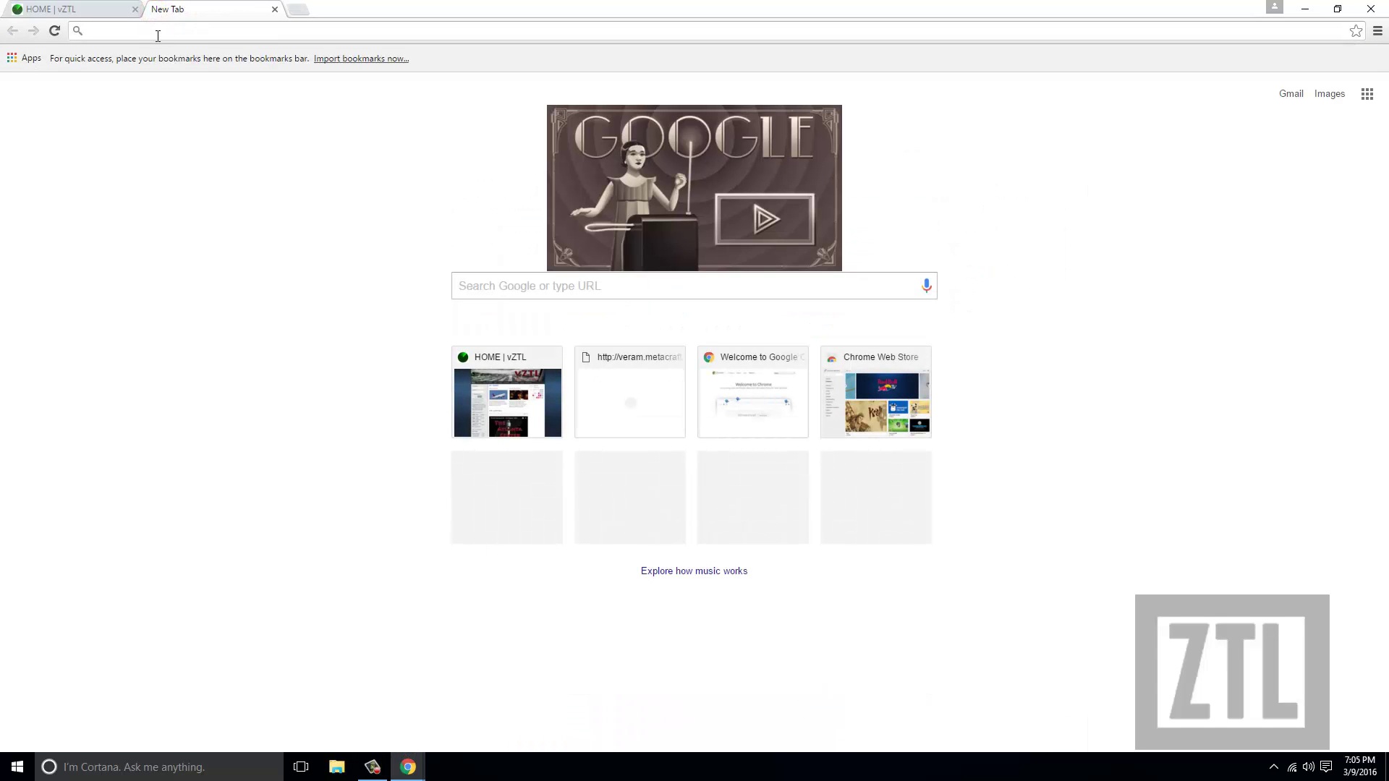
{"action": "type", "text": "vera,/"}
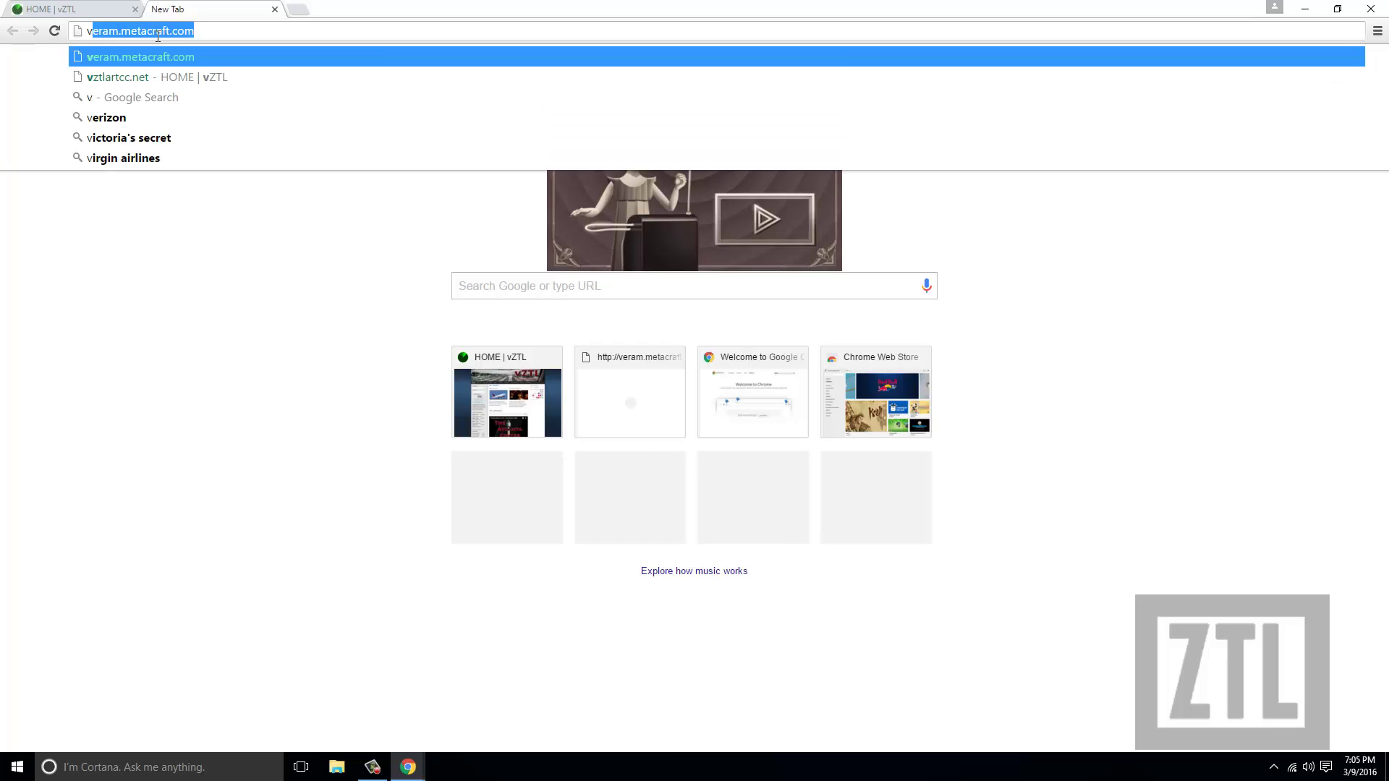
{"action": "key", "text": "BackSpace"}
{"action": "key", "text": "BackSpace"}
{"action": "key", "text": "BackSpace"}
{"action": "key", "text": "BackSpace"}
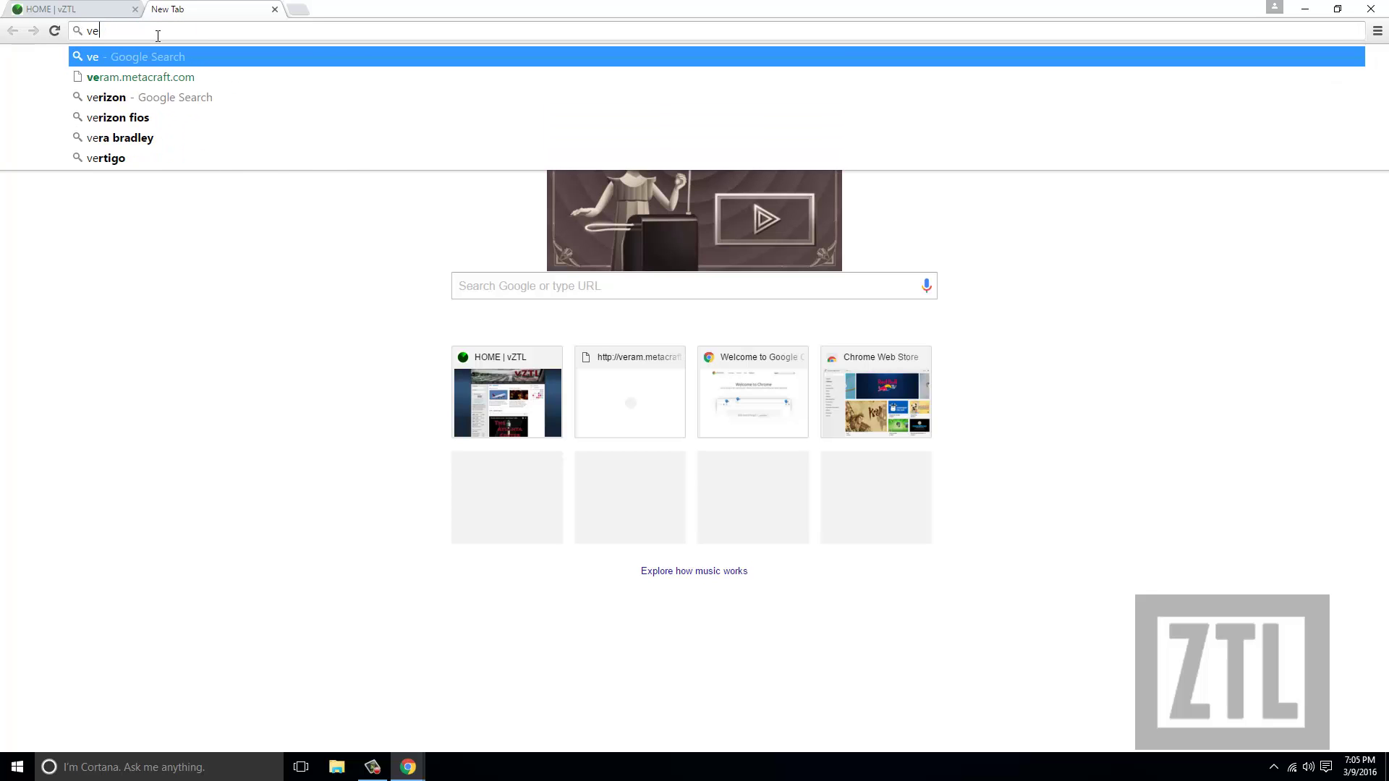
{"action": "type", "text": "ram.met"}
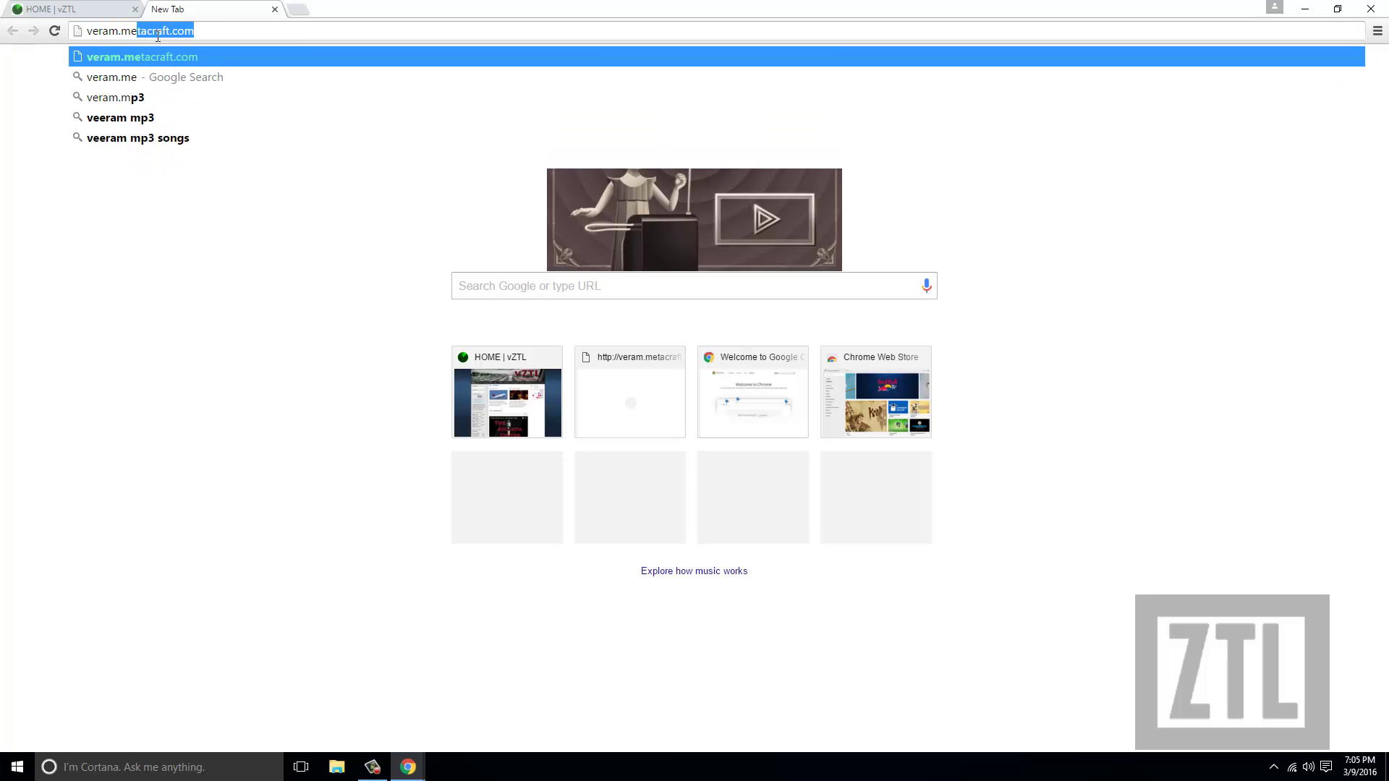
{"action": "key", "text": "Return"}
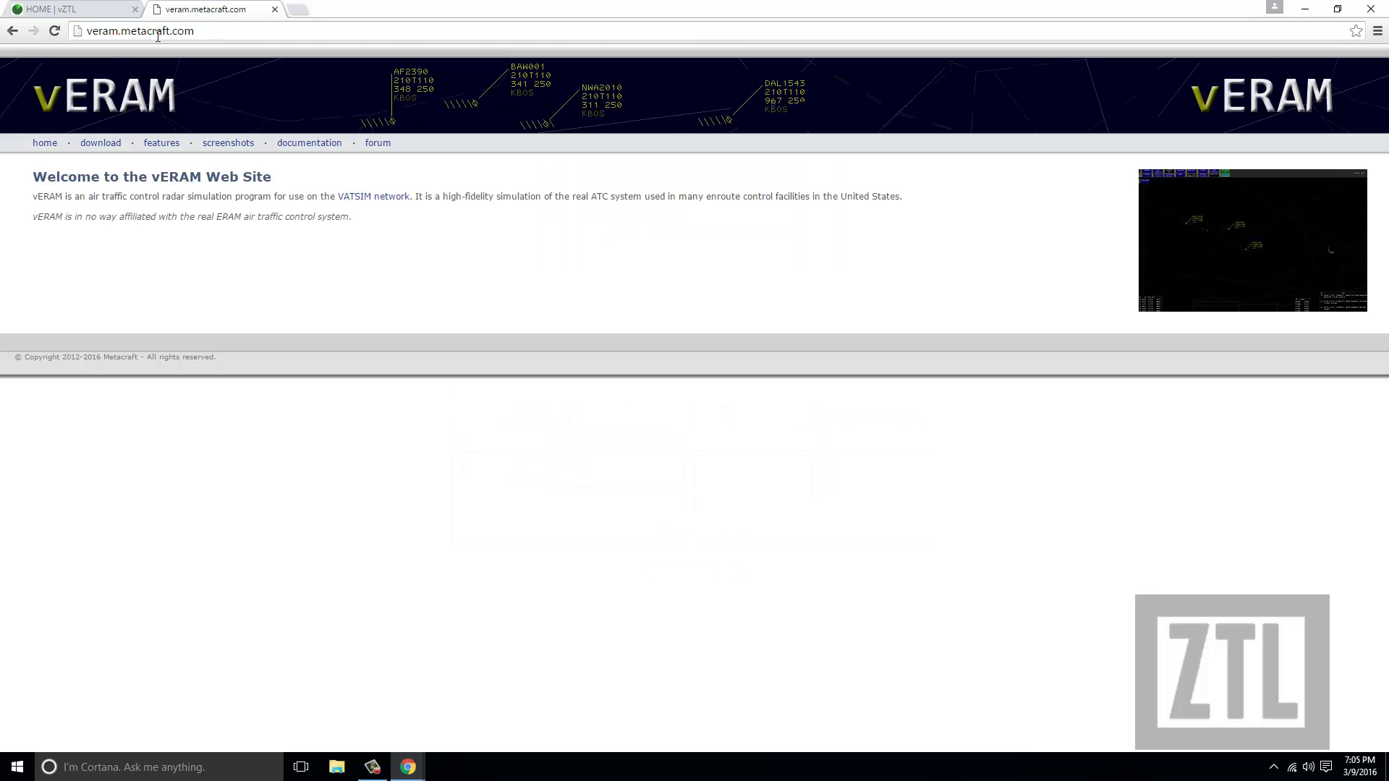
Download vERAM-Setup-1.0.5901.33343.exe from the download page and run it
{"action": "left_click", "coordinate": [111, 142]}
{"action": "left_click", "coordinate": [159, 263]}
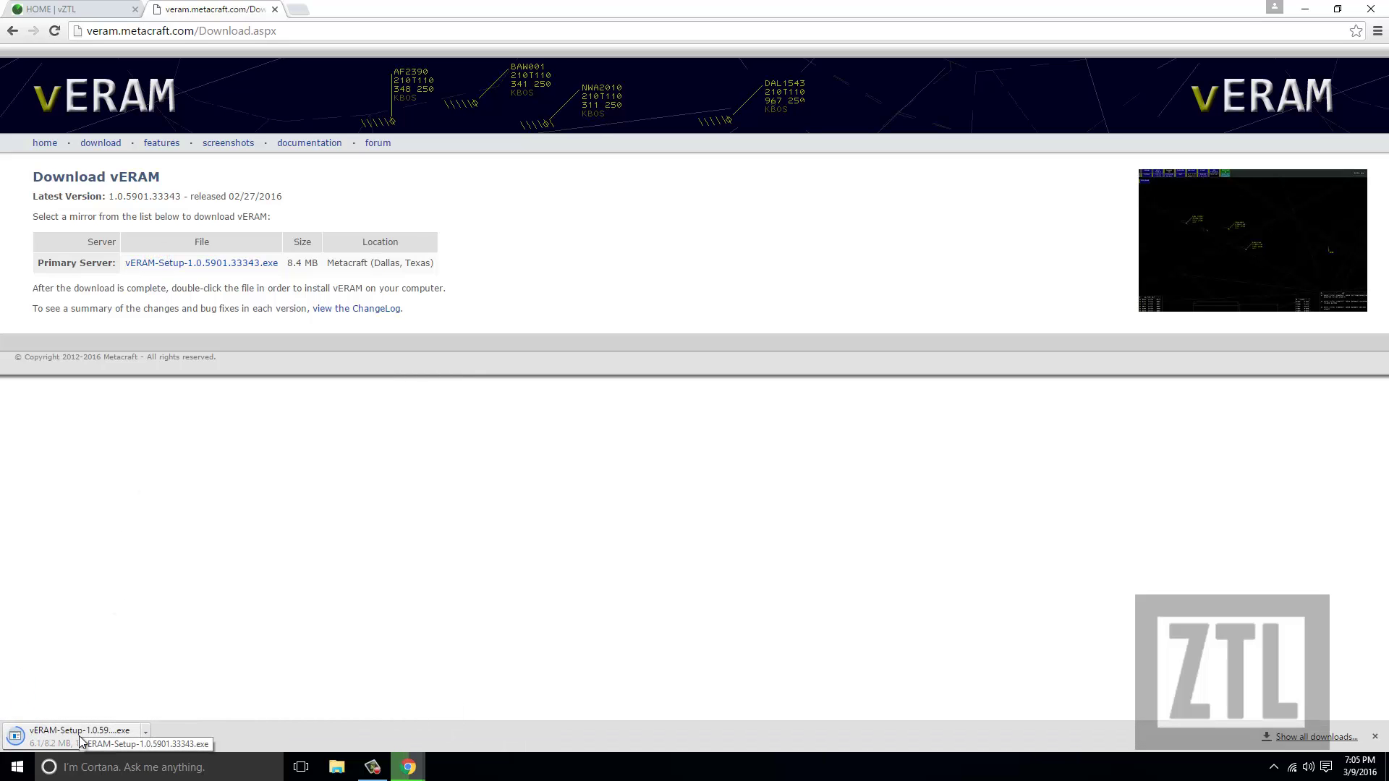
{"action": "left_click", "coordinate": [80, 736]}
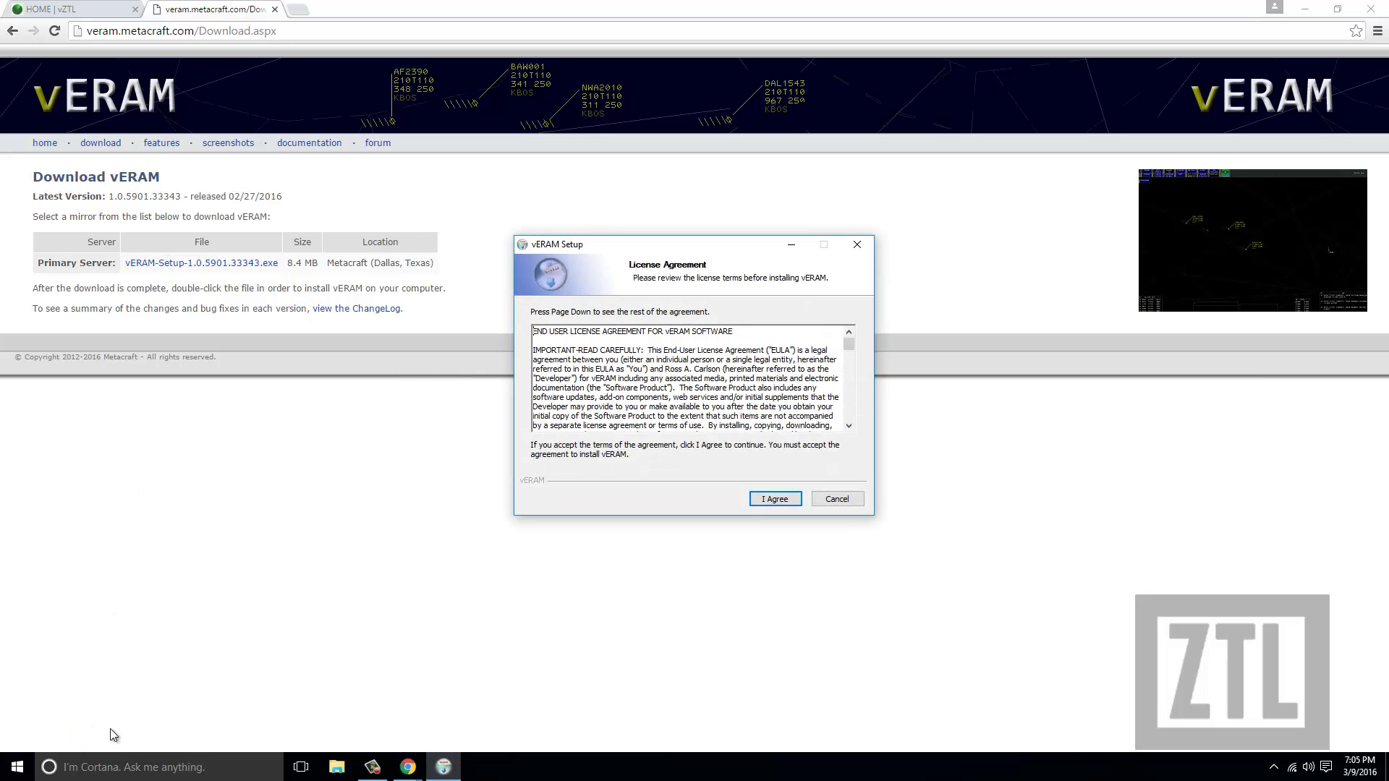
Accept the licence, install vERAM, close the VSCS Font setup, and finish the wizard
{"action": "left_click", "coordinate": [765, 501]}
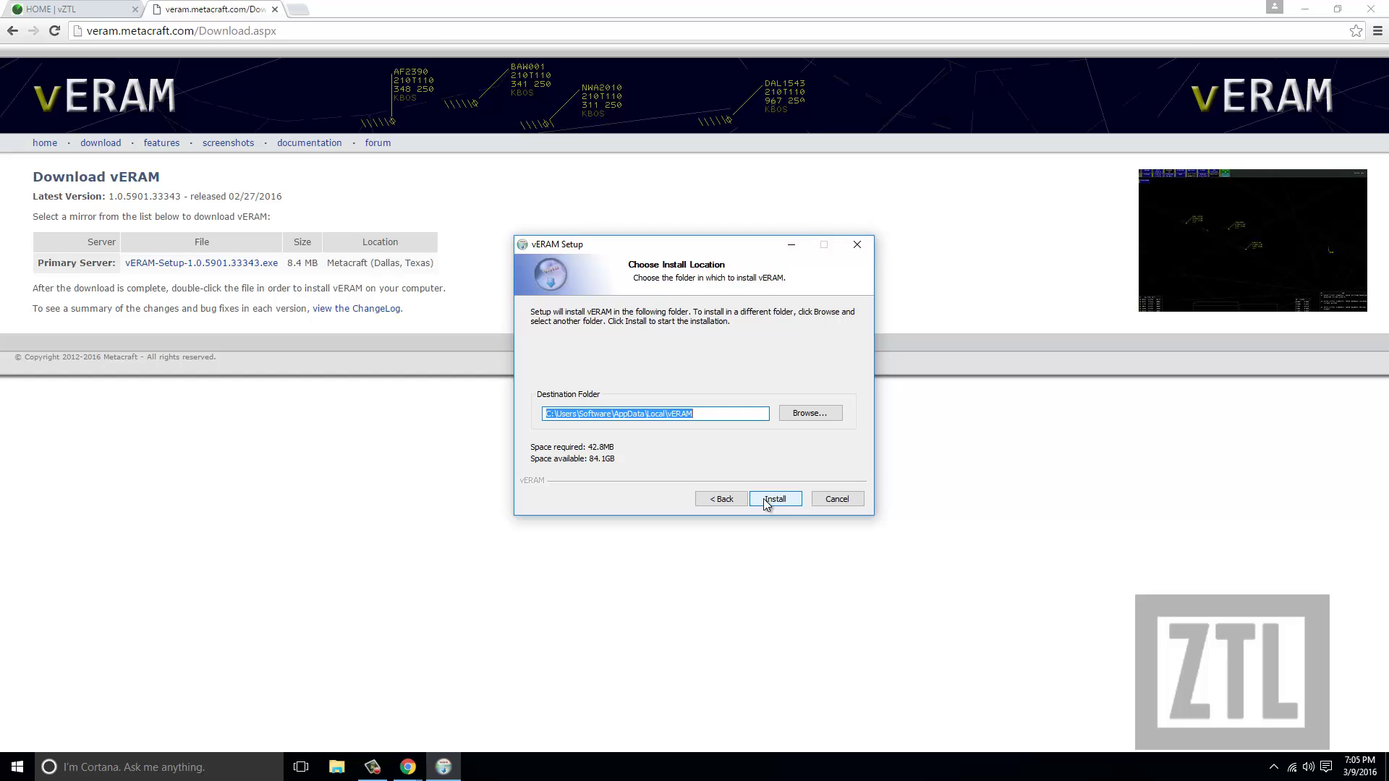
{"action": "left_click", "coordinate": [767, 502]}
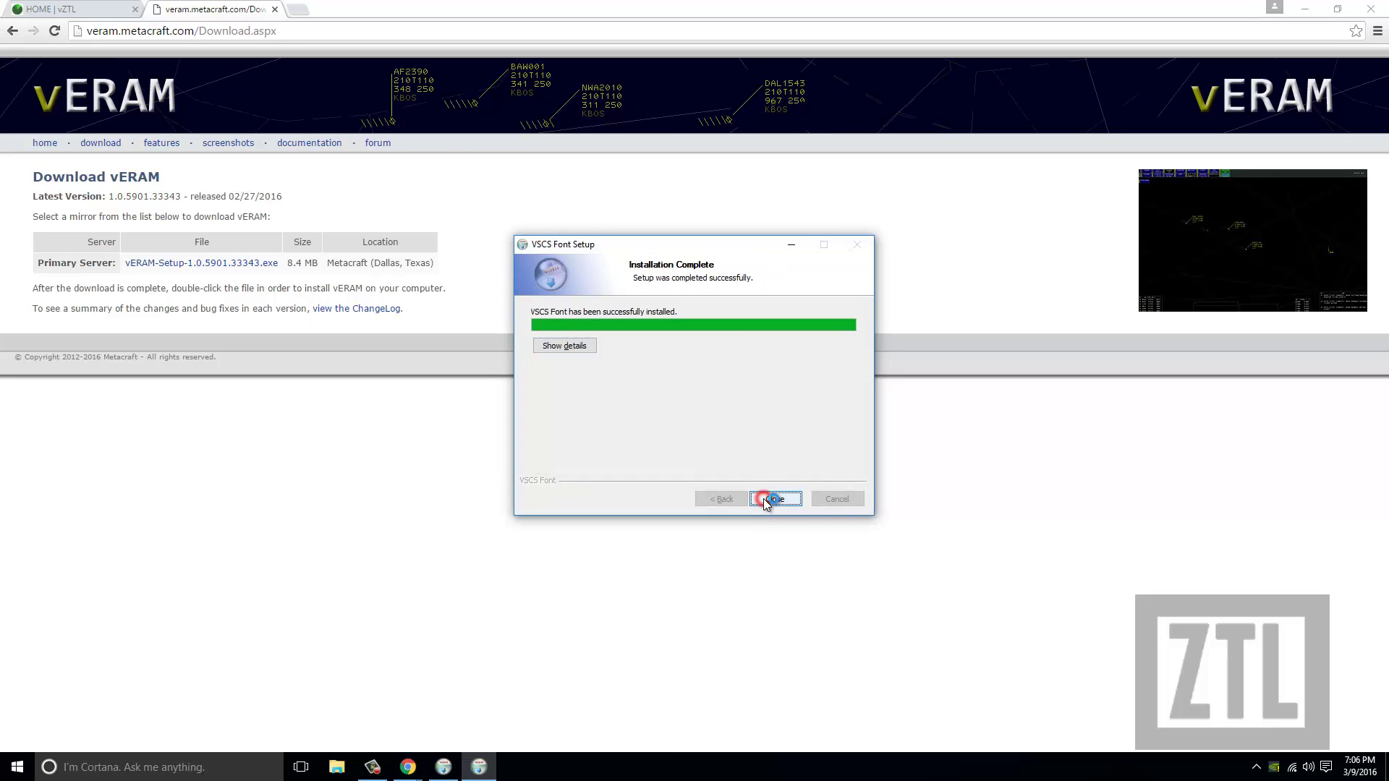
{"action": "left_click", "coordinate": [764, 499]}
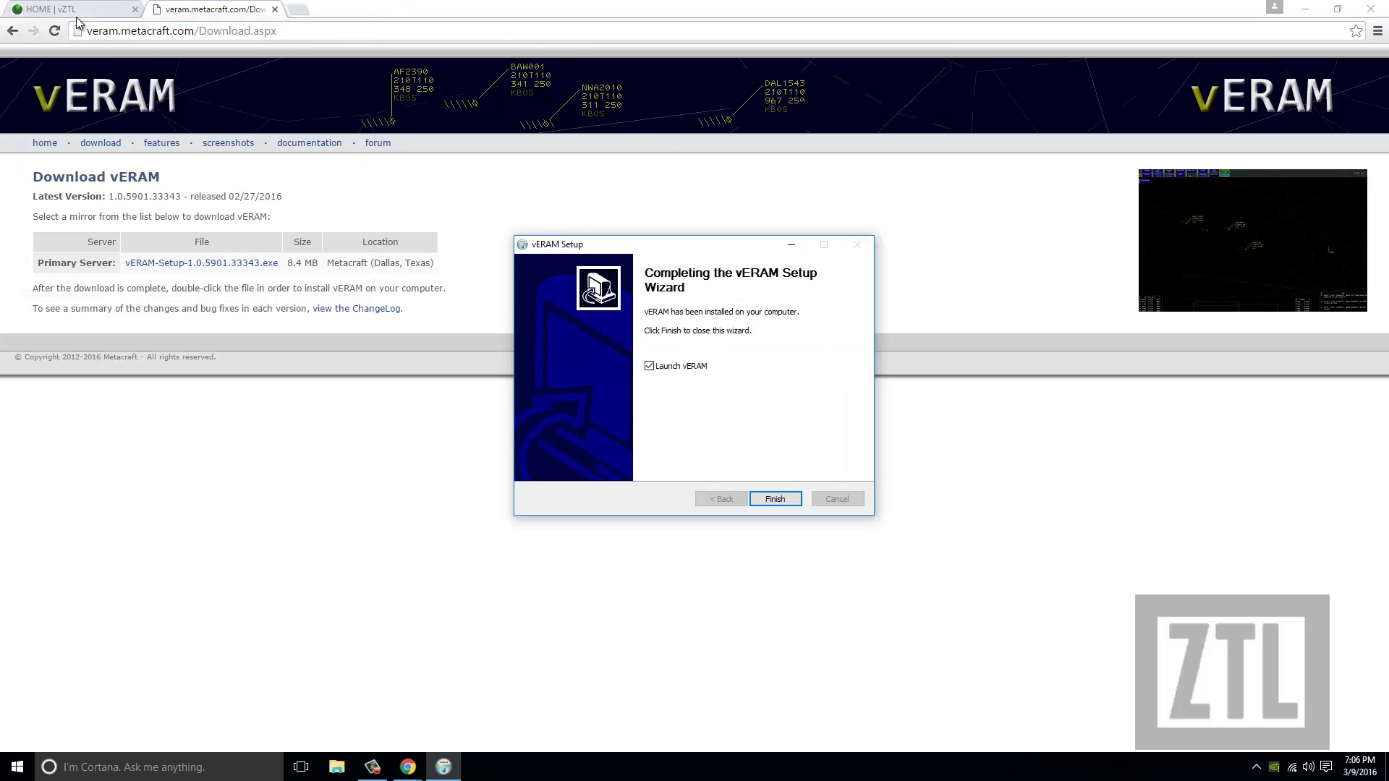
{"action": "left_click", "coordinate": [775, 499]}
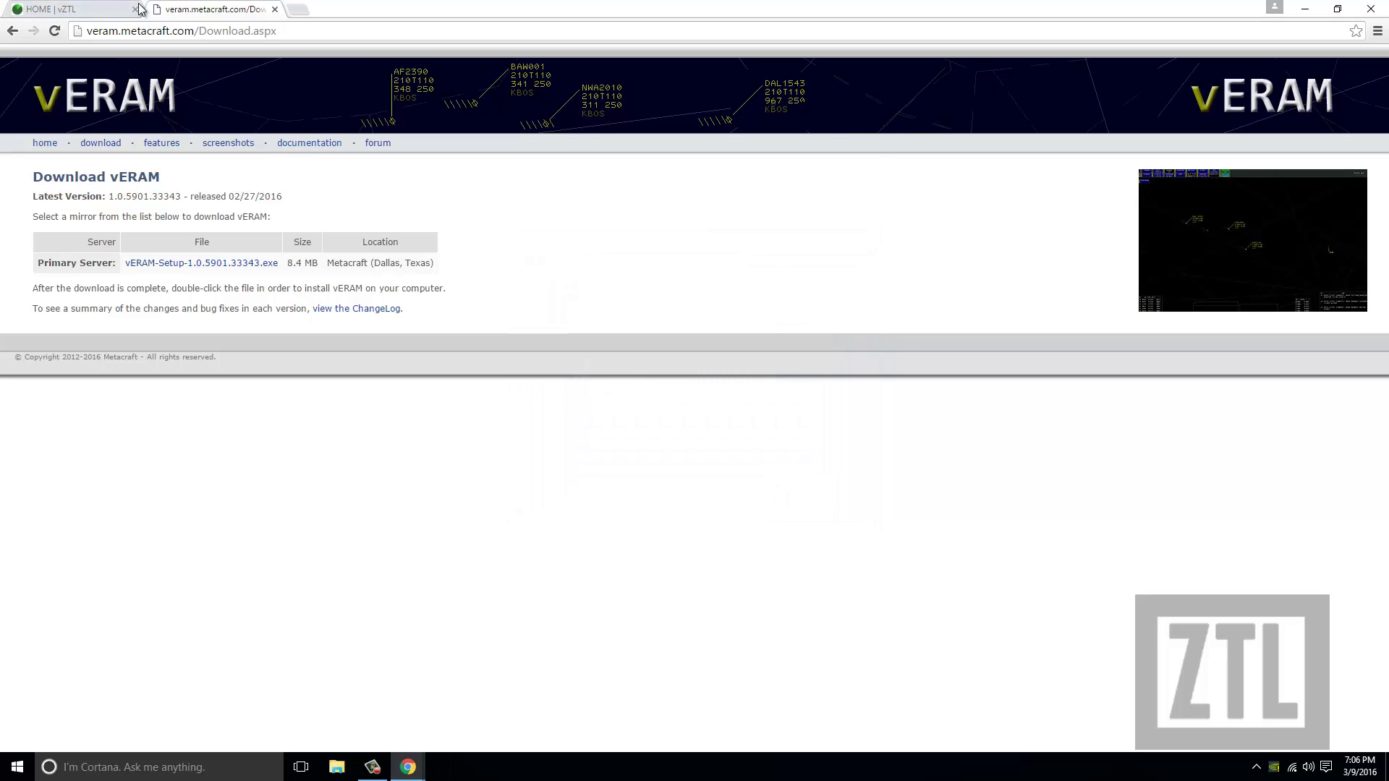
Sign in to vZTL with the VATSIM CID and password, with Remember Me ticked
{"action": "left_click", "coordinate": [81, 12]}
{"action": "left_click", "coordinate": [403, 231]}
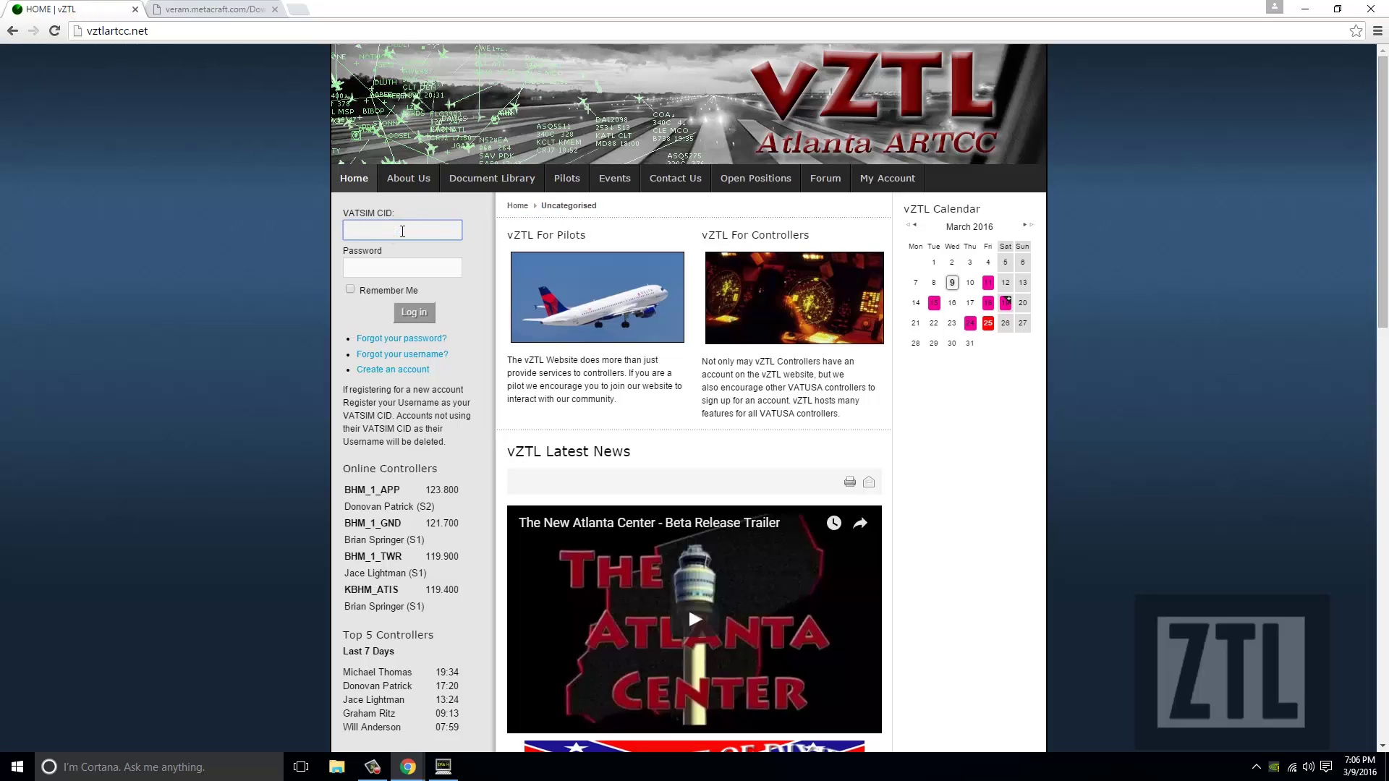
{"action": "left_click", "coordinate": [402, 231]}
{"action": "key", "text": "Tab"}
{"action": "key", "text": "BackSpace"}
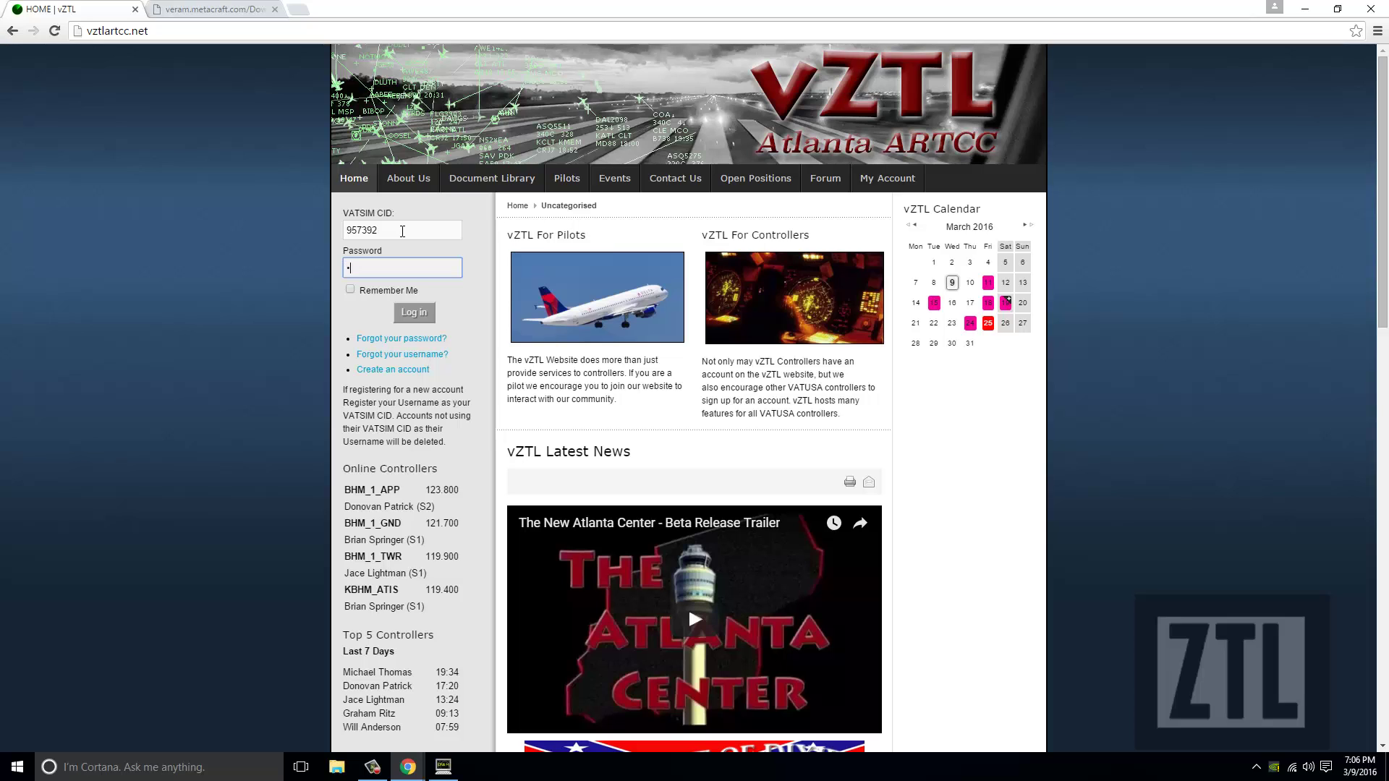
{"action": "left_click", "coordinate": [349, 288]}
{"action": "left_click", "coordinate": [349, 289]}
{"action": "left_click", "coordinate": [409, 316]}
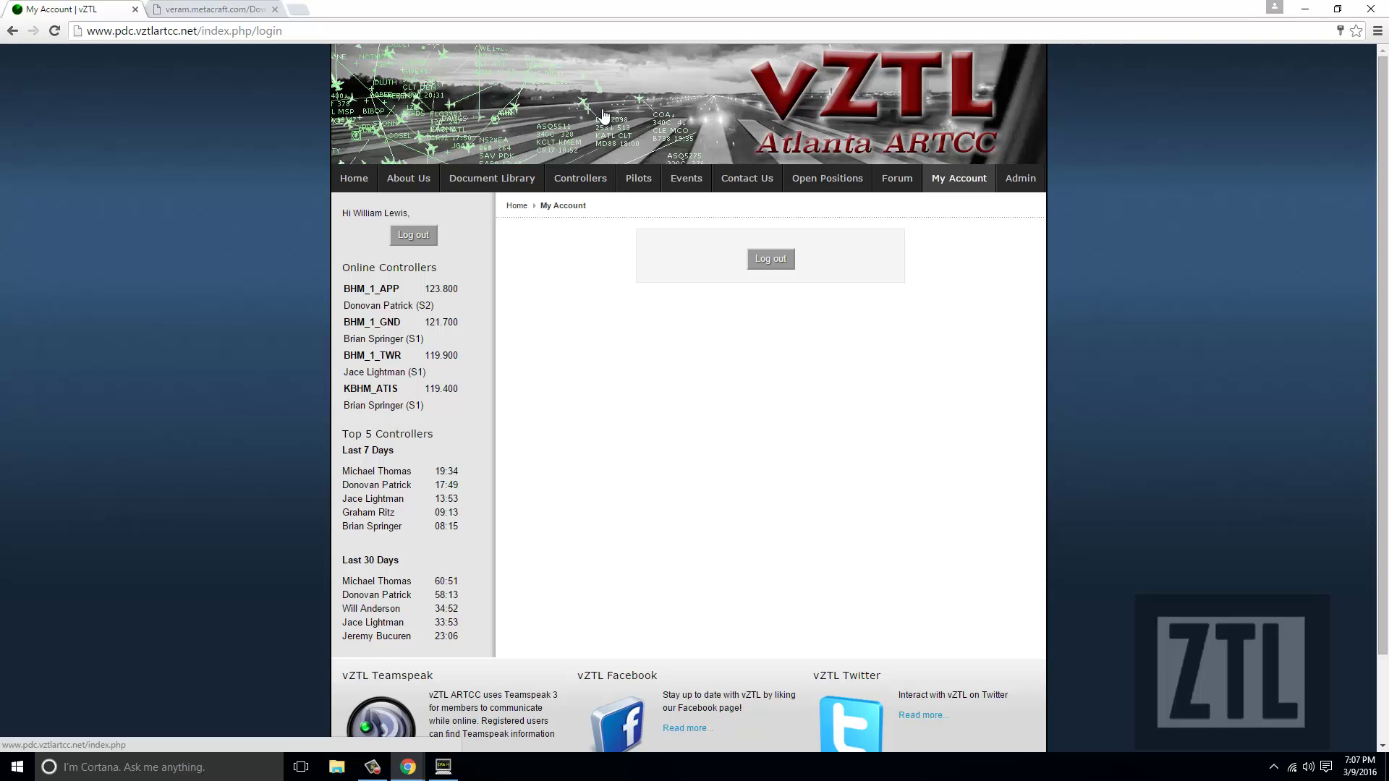
Go to the vZTL forum
{"action": "mouse_move", "coordinate": [586, 172]}
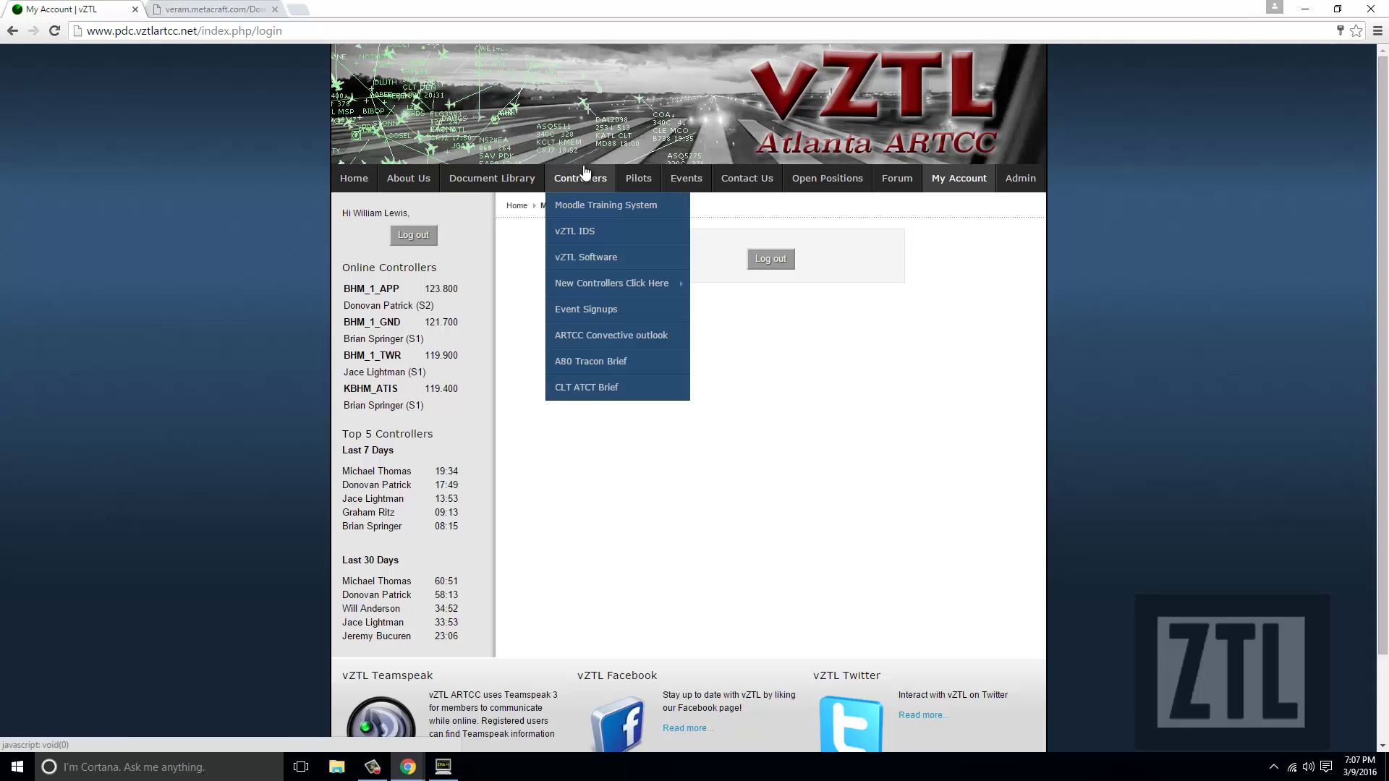
{"action": "left_click", "coordinate": [569, 175]}
{"action": "mouse_move", "coordinate": [573, 176]}
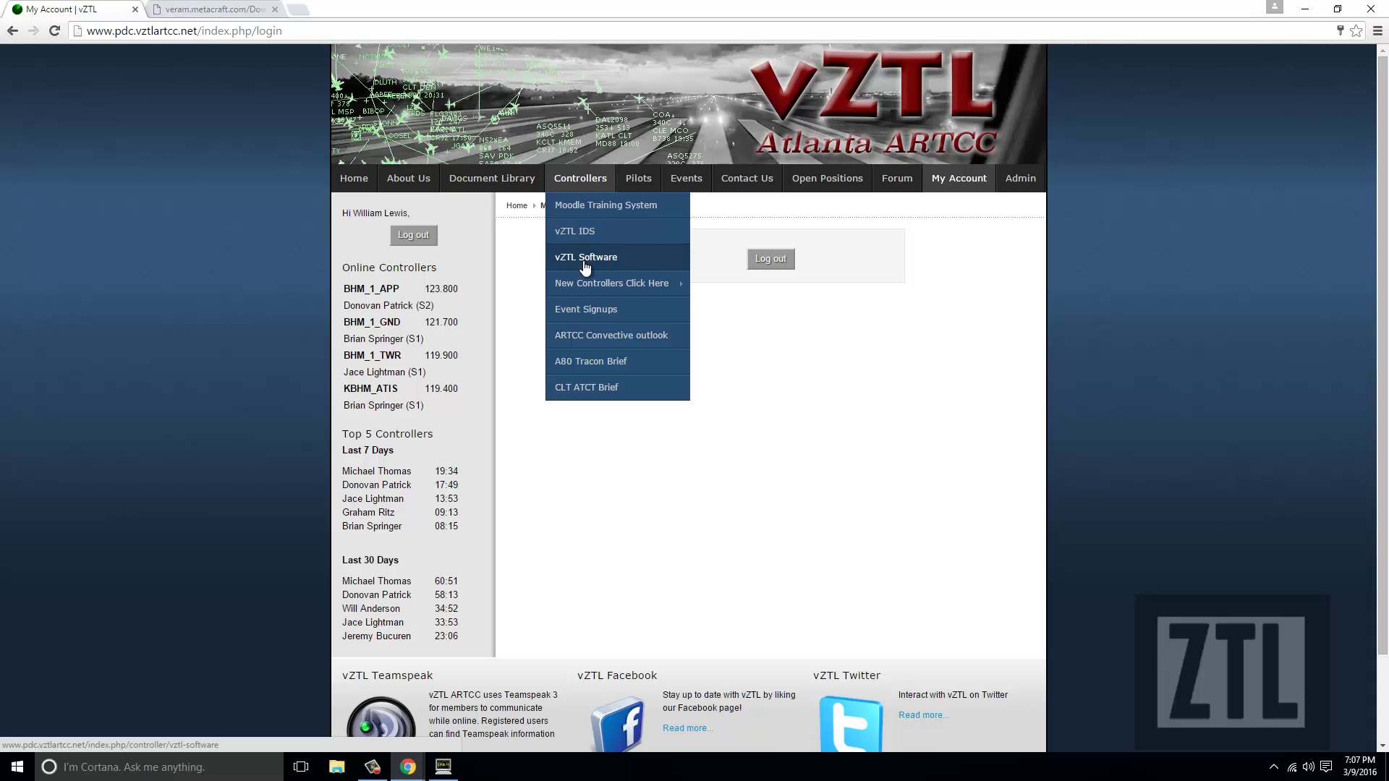
{"action": "left_click", "coordinate": [896, 189]}
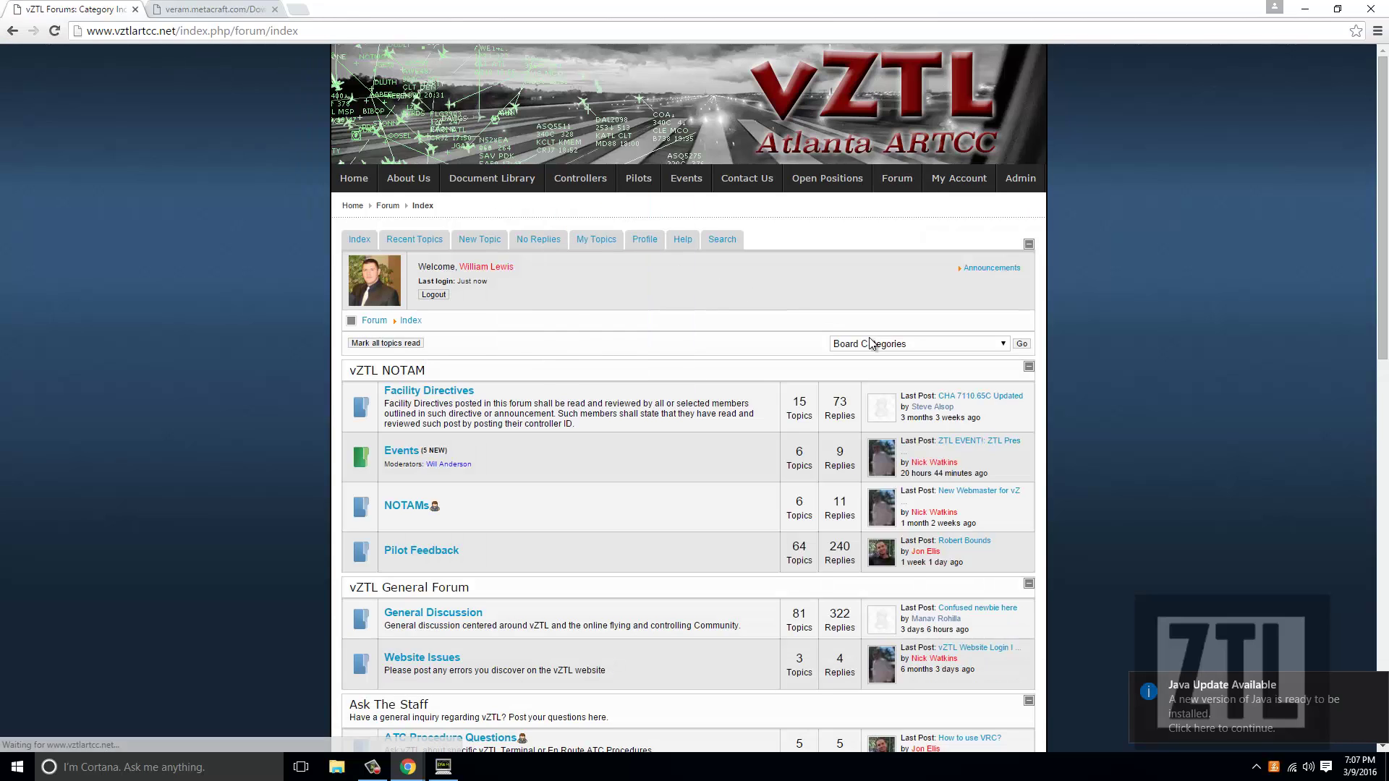
Download the file from Facility Documentation and Software > vZTL vERAM Facility File Beta v1.0
{"action": "scroll", "coordinate": [1112, 354], "scroll_direction": "down", "scroll_amount": 4}
{"action": "scroll", "coordinate": [1113, 355], "scroll_direction": "down", "scroll_amount": 4}
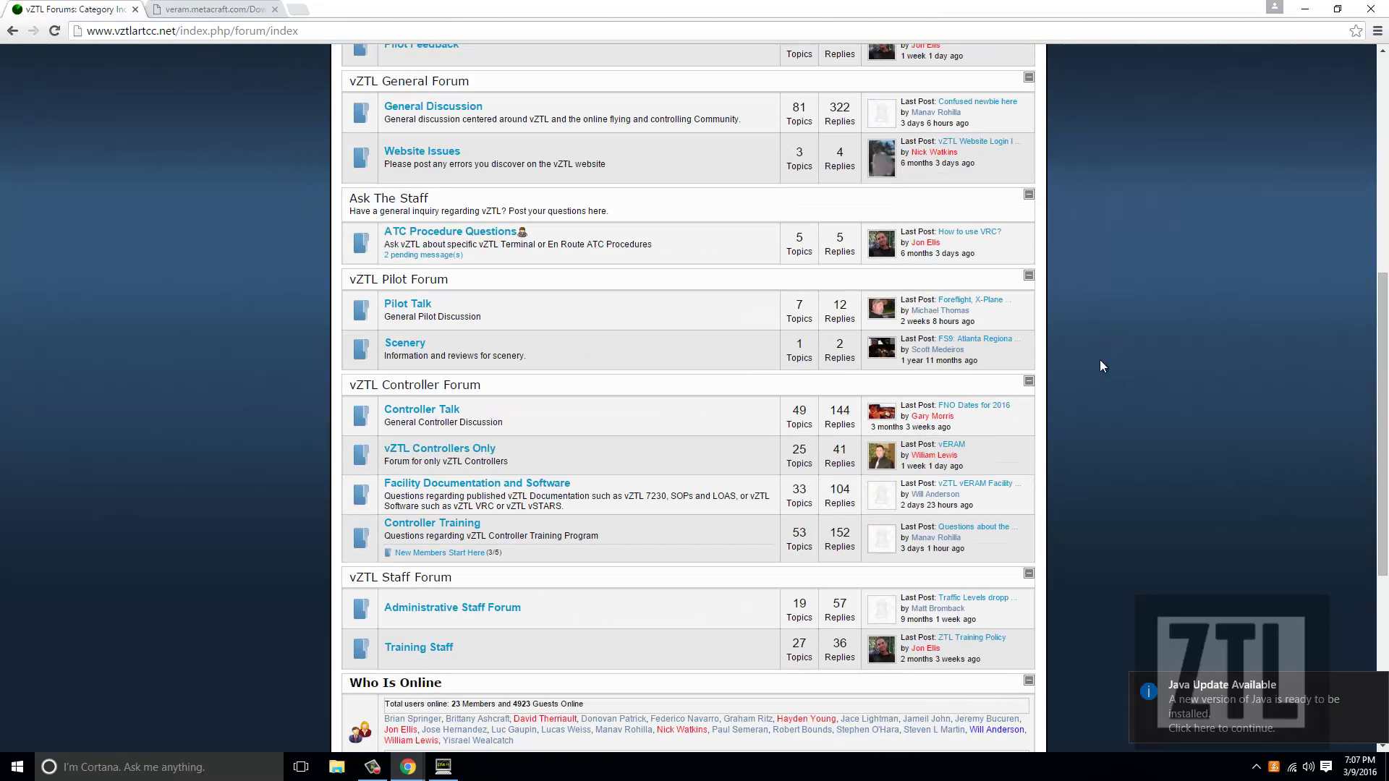
{"action": "left_click", "coordinate": [488, 485]}
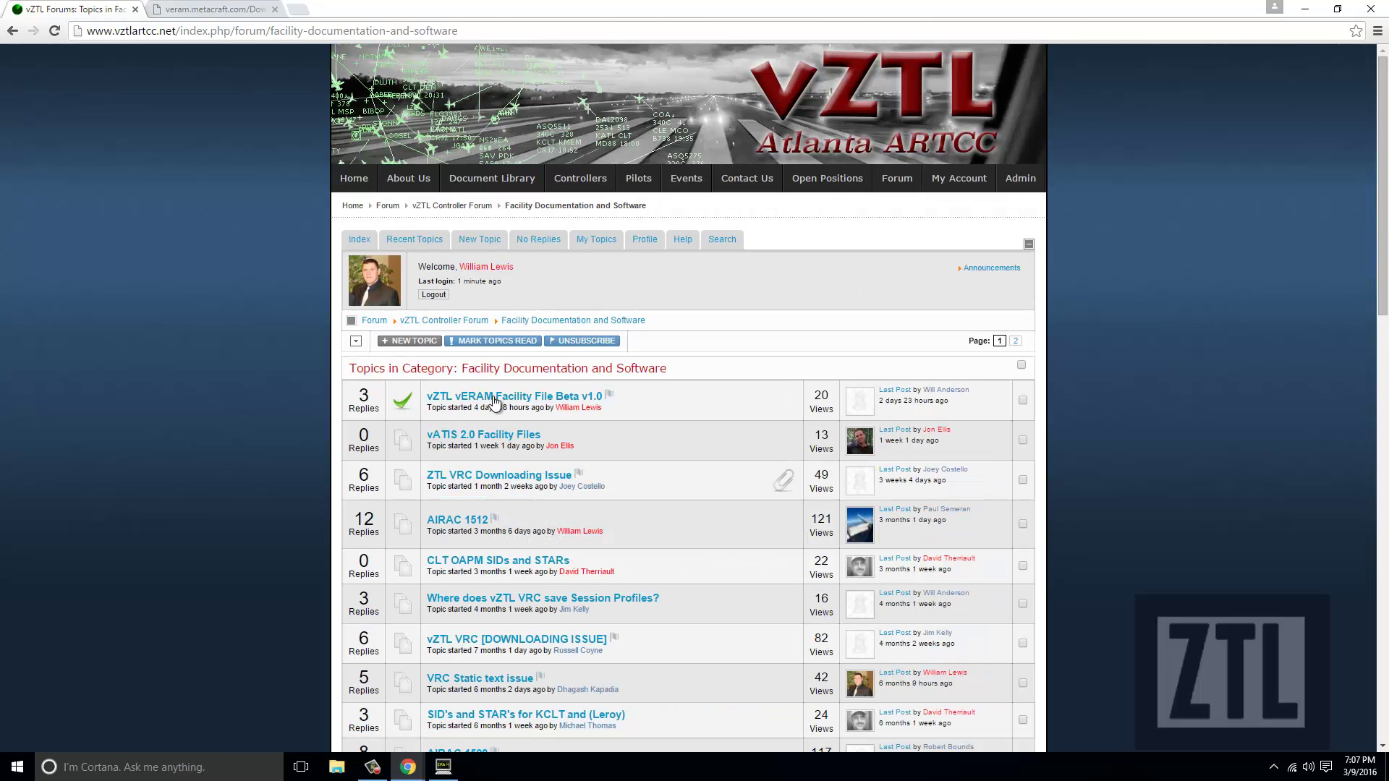
{"action": "left_click", "coordinate": [495, 400]}
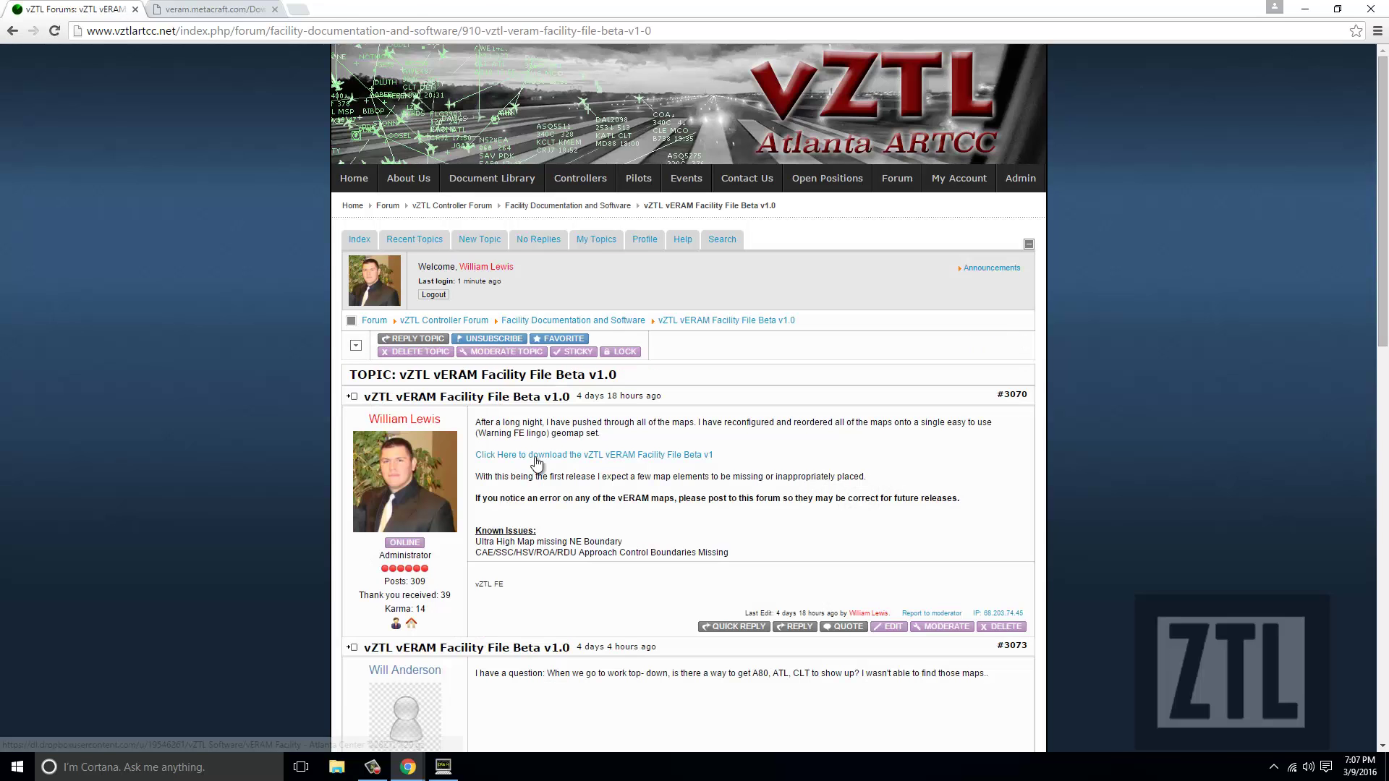
{"action": "left_click", "coordinate": [534, 459]}
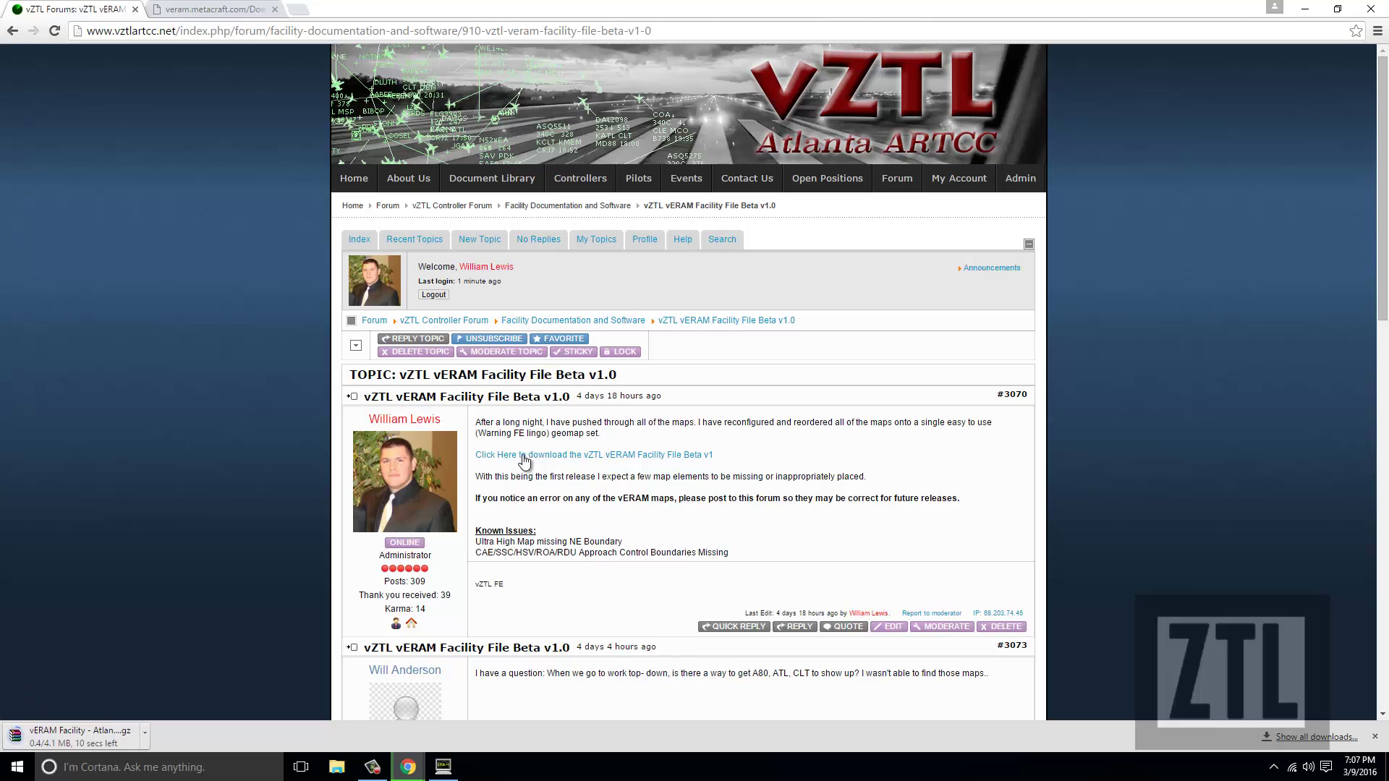
Show the downloaded Atlanta Center (ZTL) archive in Downloads, then minimize Chrome
{"action": "left_click", "coordinate": [144, 736]}
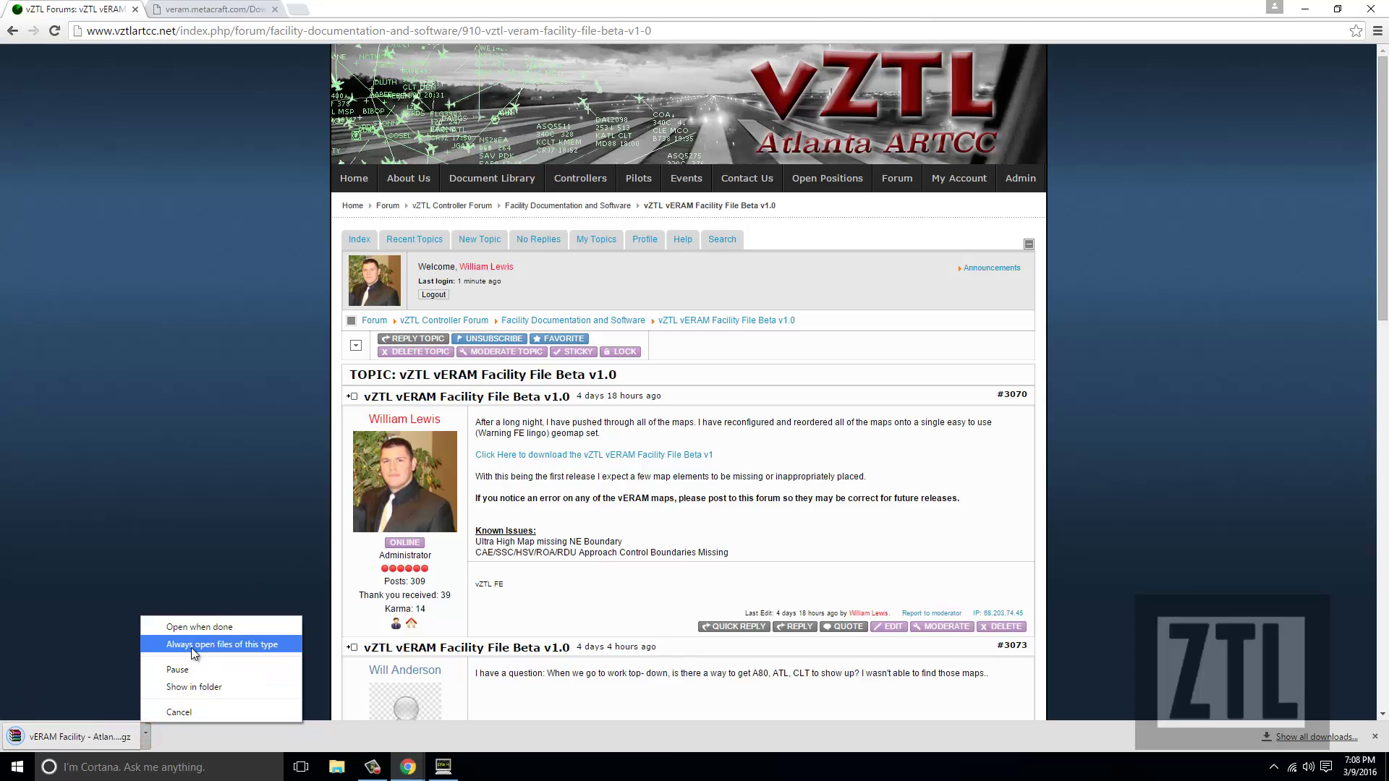
{"action": "left_click", "coordinate": [202, 686]}
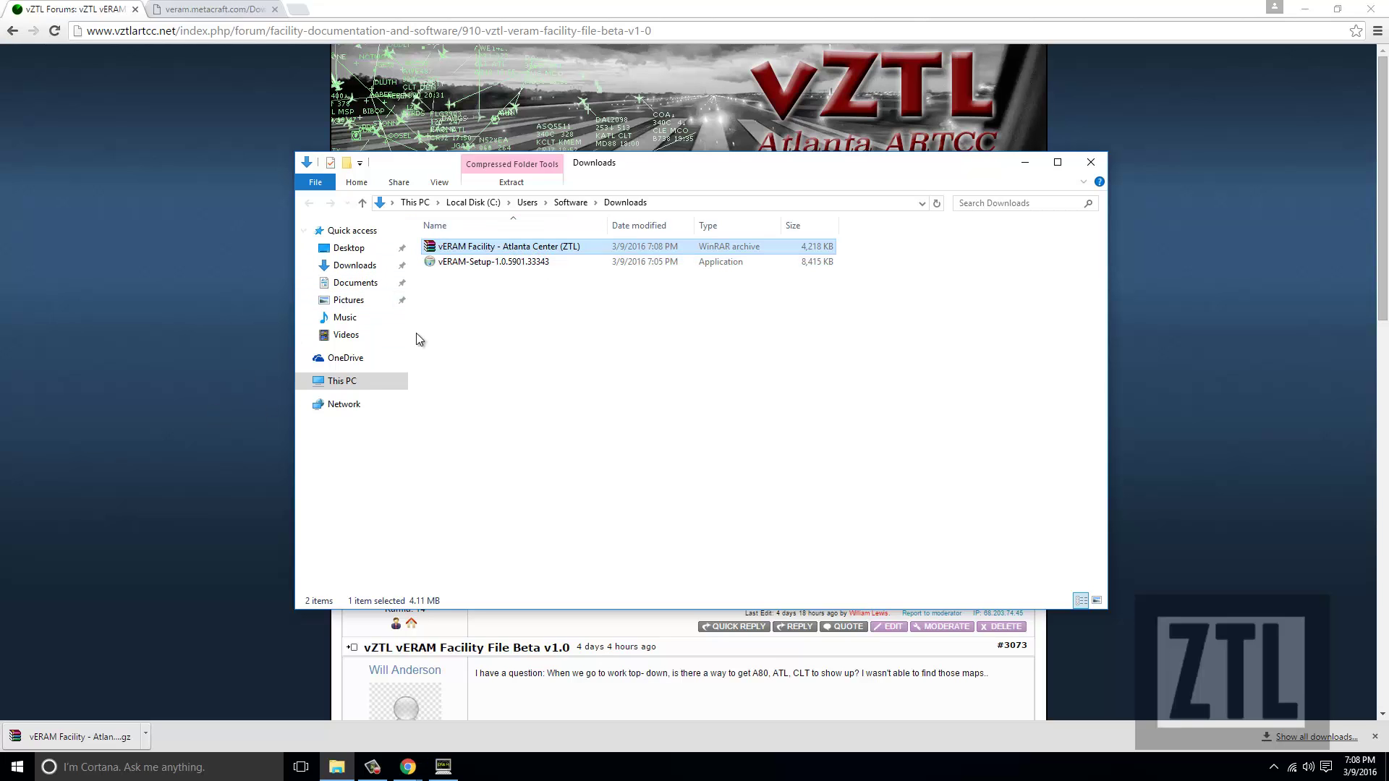
{"action": "left_click", "coordinate": [18, 765]}
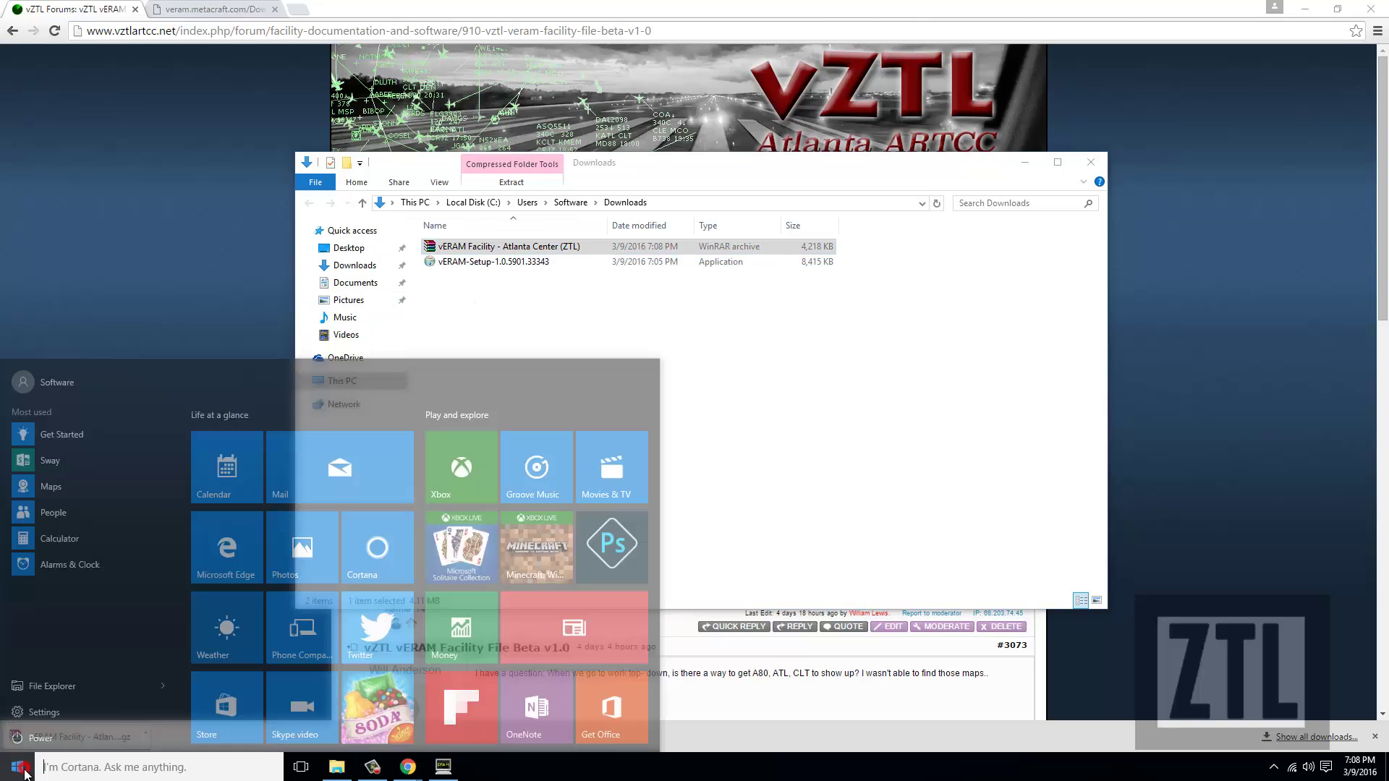
{"action": "left_click", "coordinate": [18, 765]}
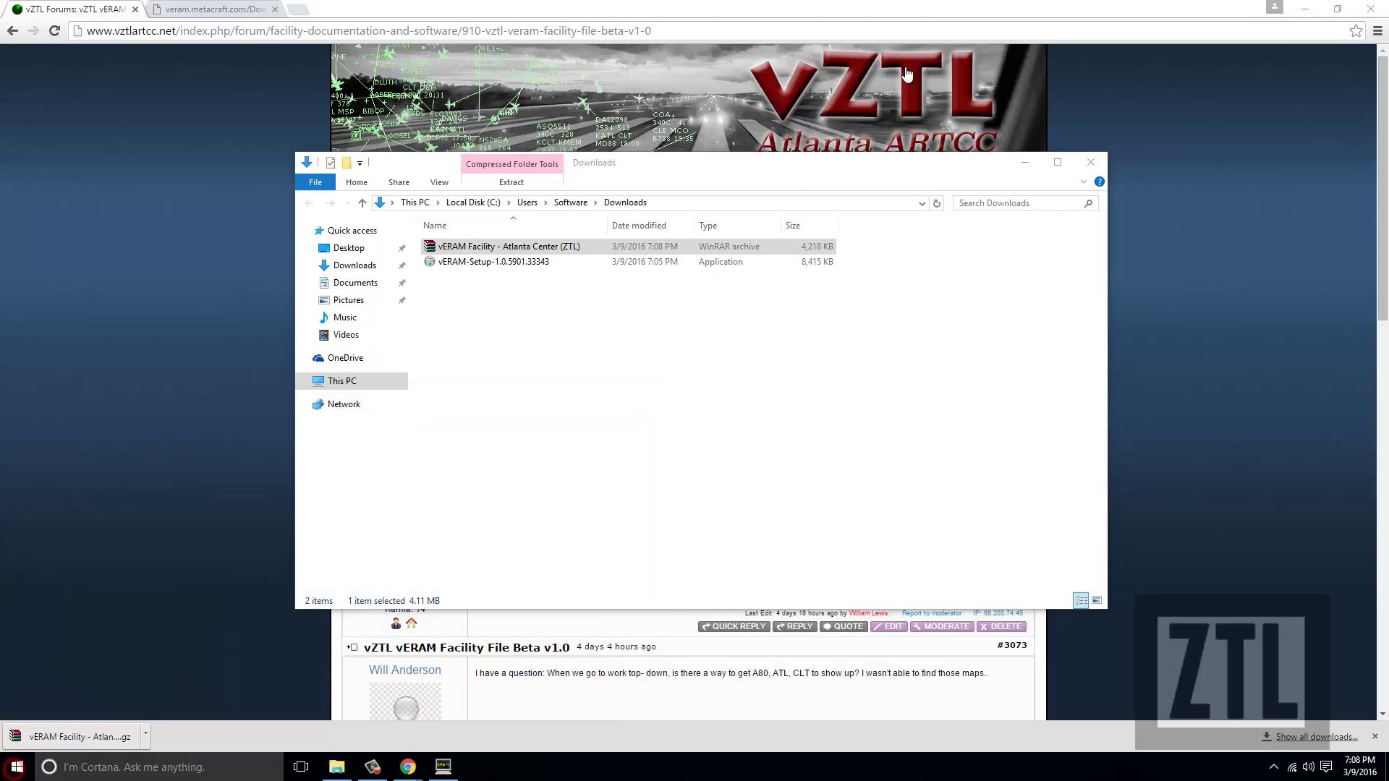
{"action": "left_click", "coordinate": [1304, 9]}
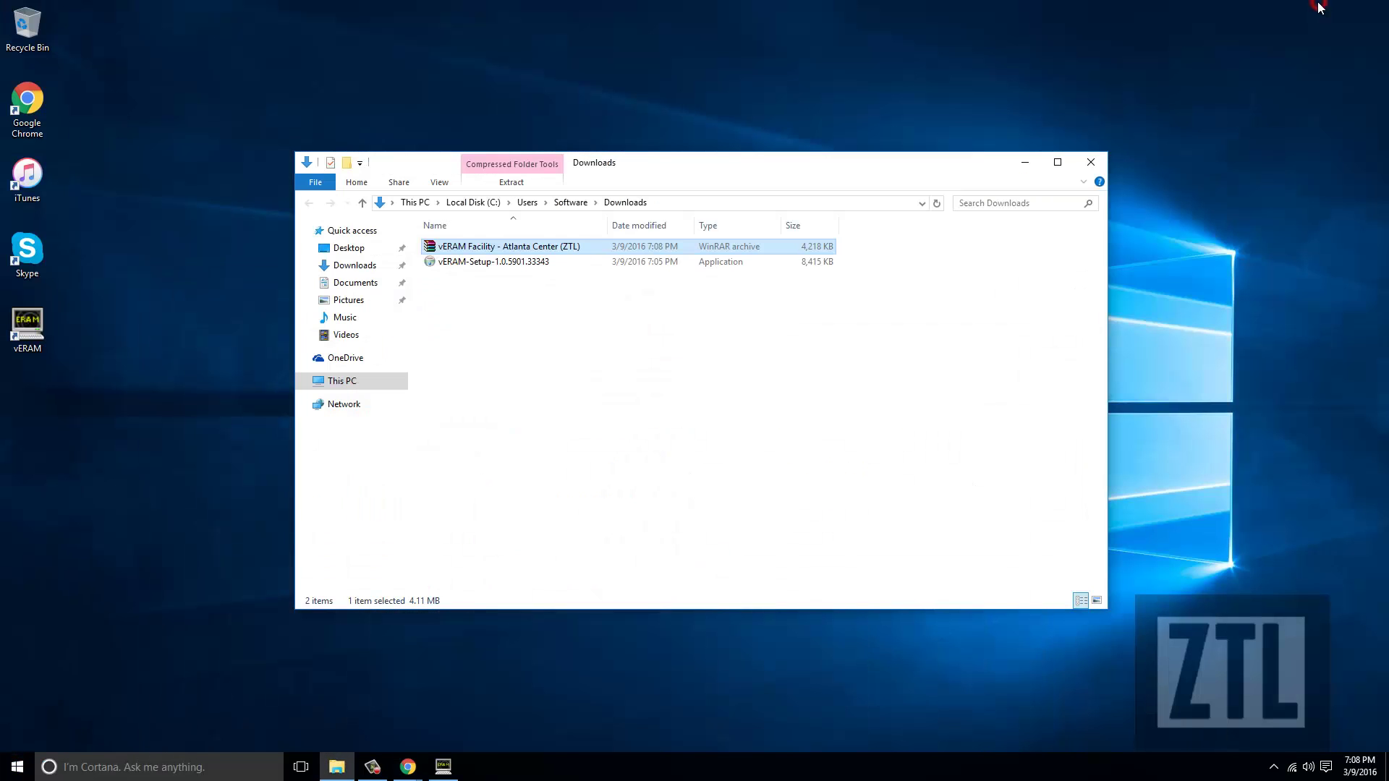
Launch vERAM from its desktop icon to show the empty Available Facilities window
{"action": "double_click", "coordinate": [32, 331]}
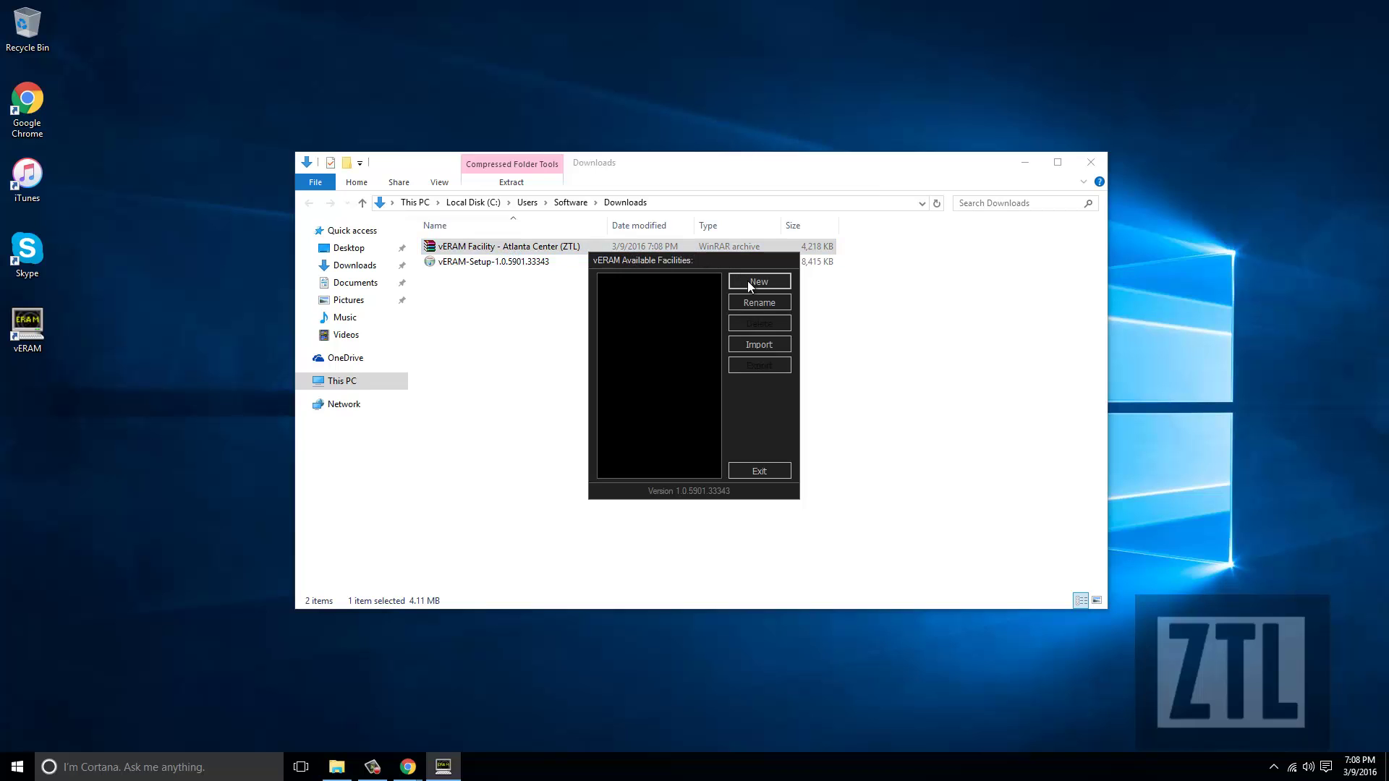
Import the vERAM Facility - Atlanta Center (ZTL) archive from Downloads and select it
{"action": "left_click", "coordinate": [760, 346]}
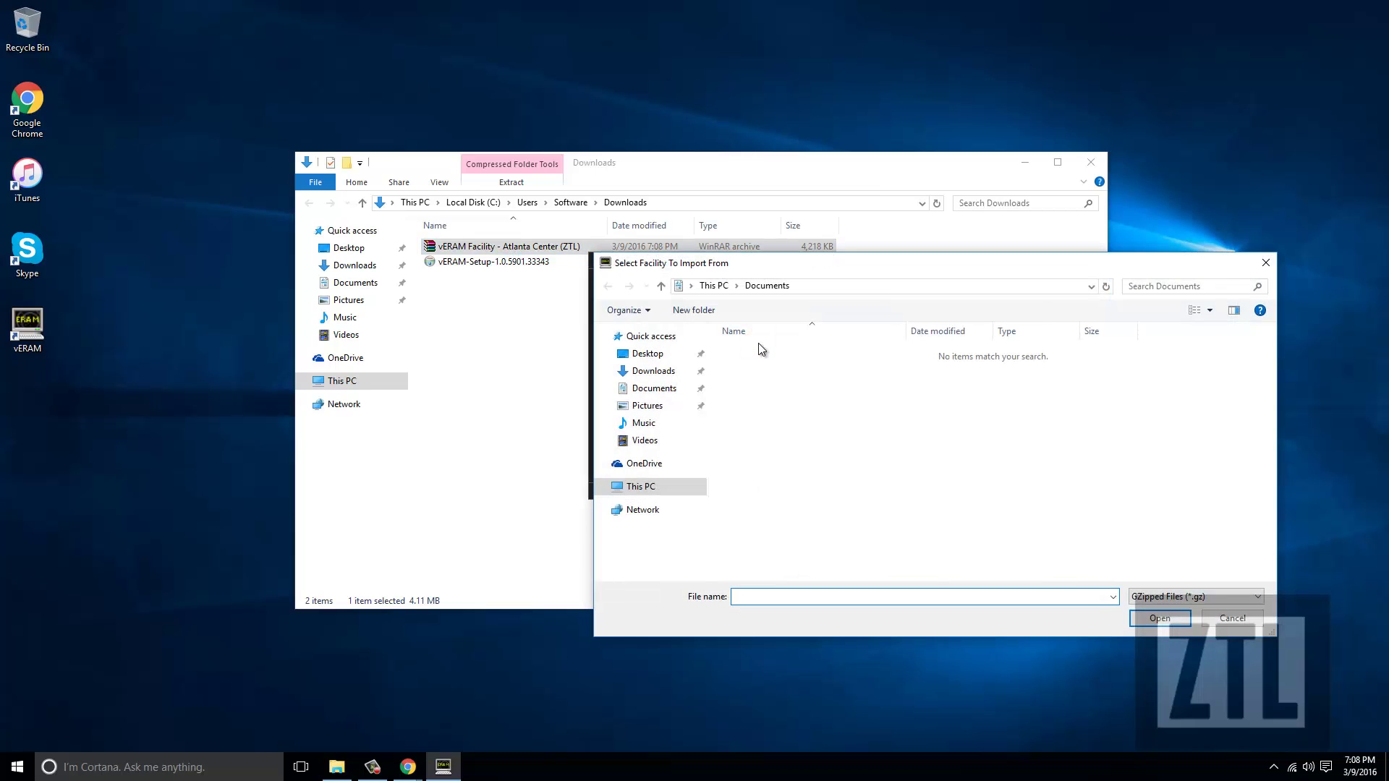
{"action": "left_click", "coordinate": [653, 371]}
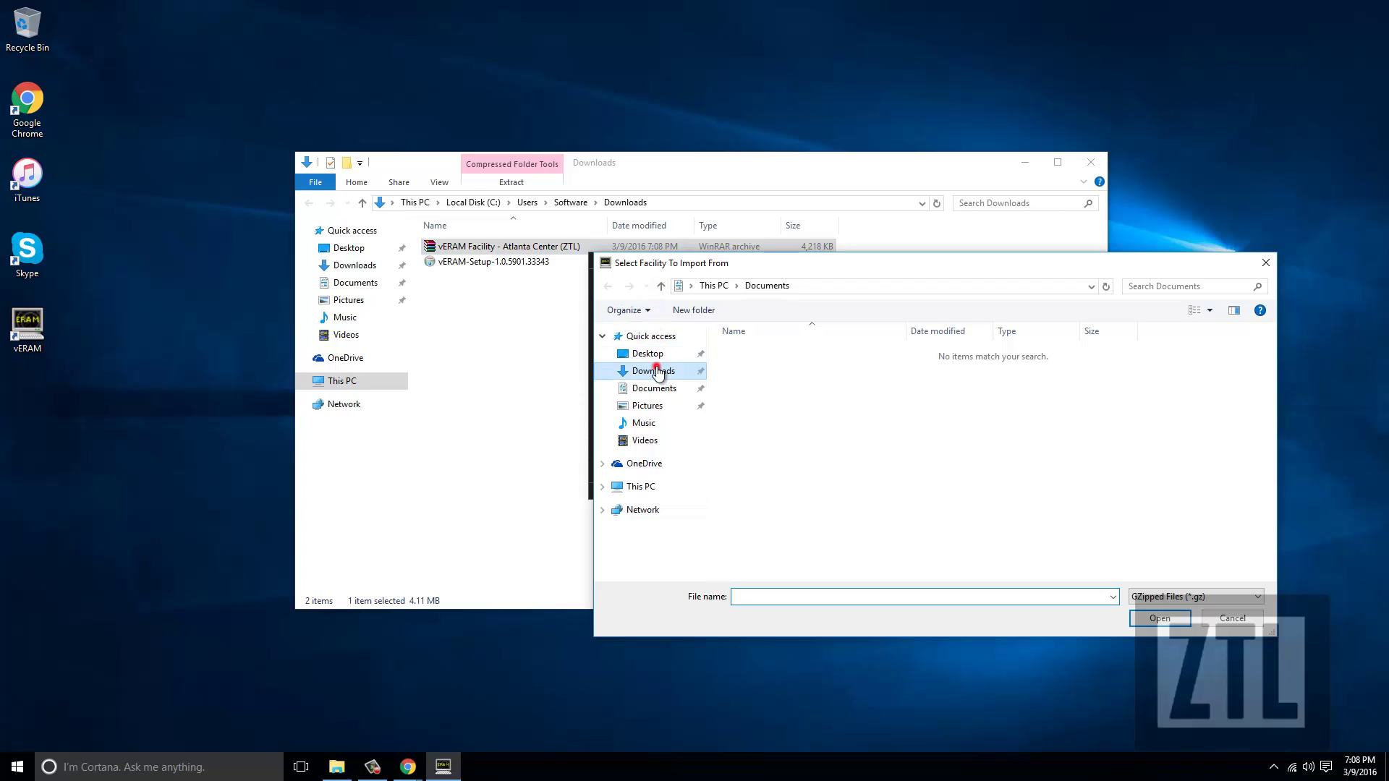
{"action": "left_click", "coordinate": [776, 353]}
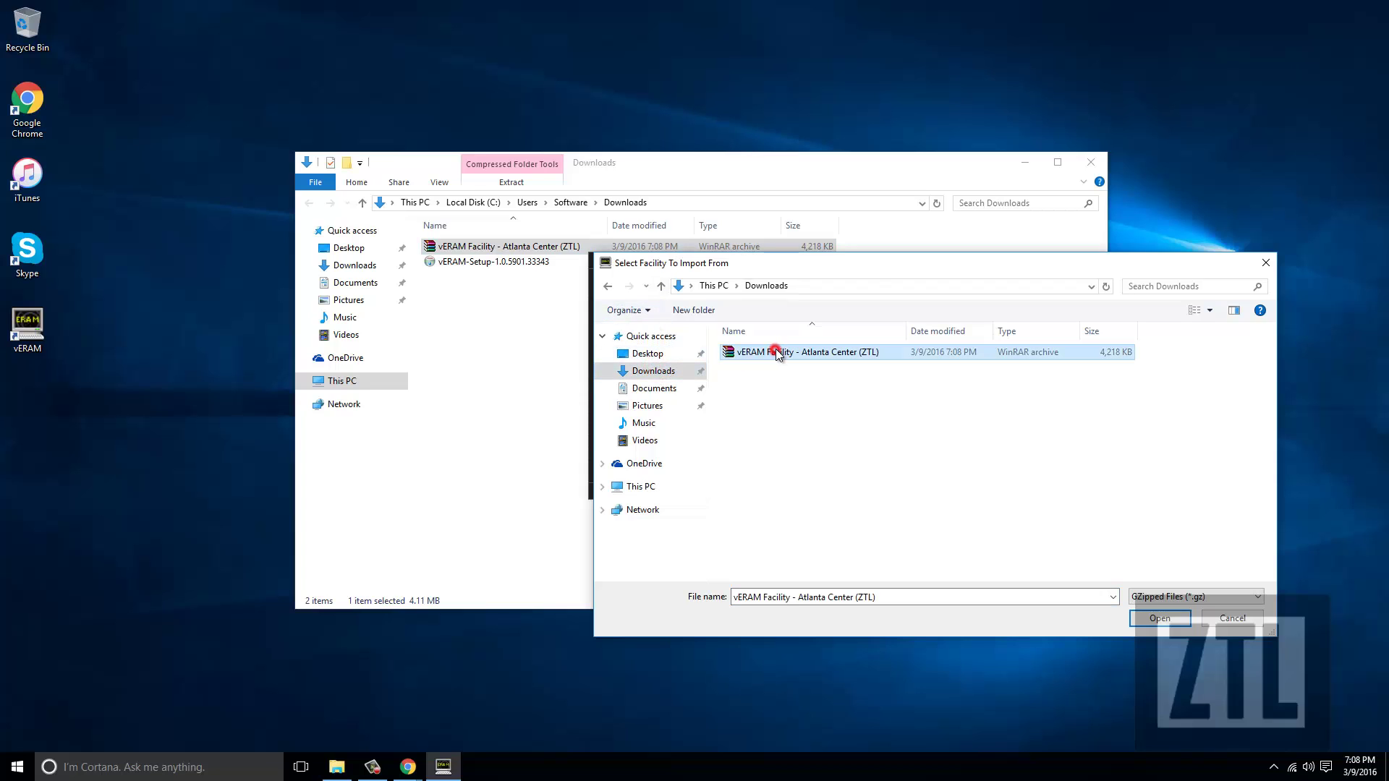
{"action": "left_click", "coordinate": [1143, 619]}
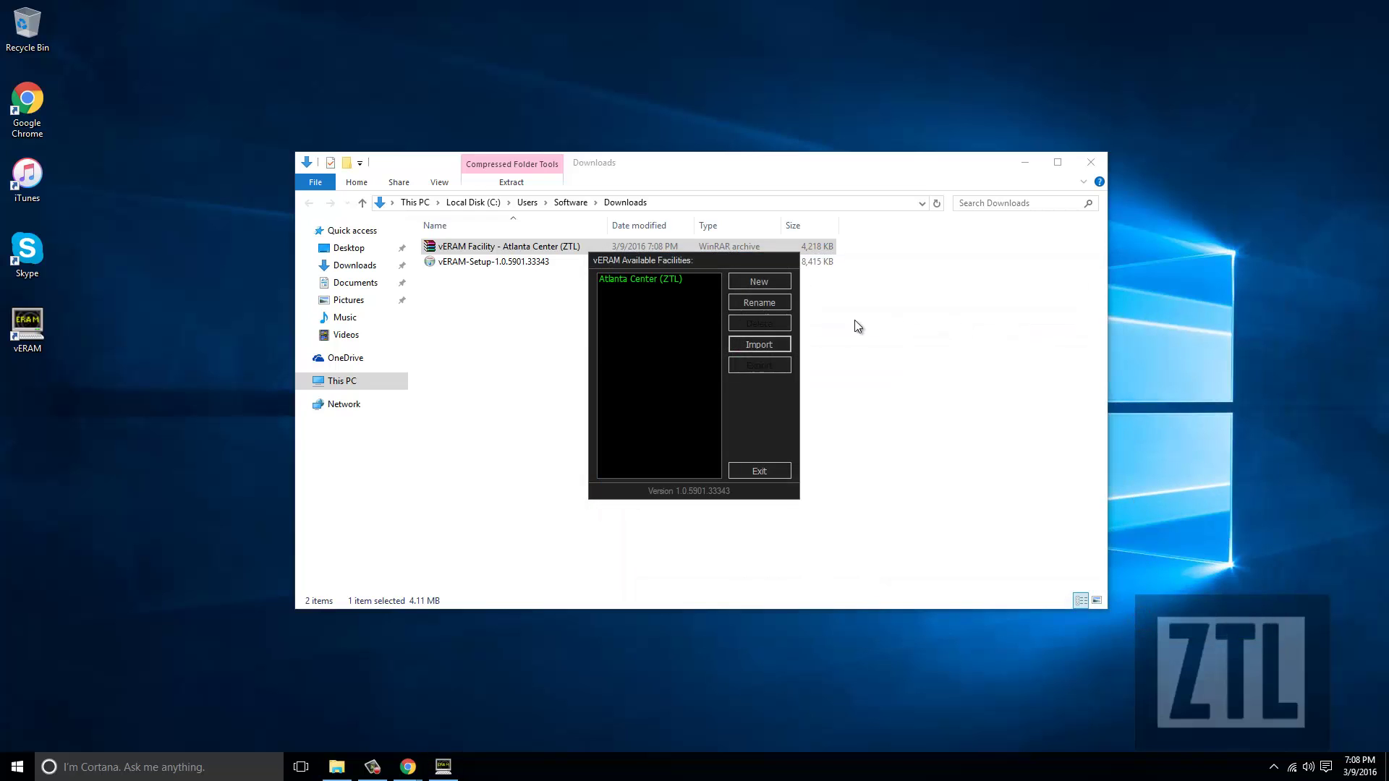
{"action": "left_click", "coordinate": [628, 279]}
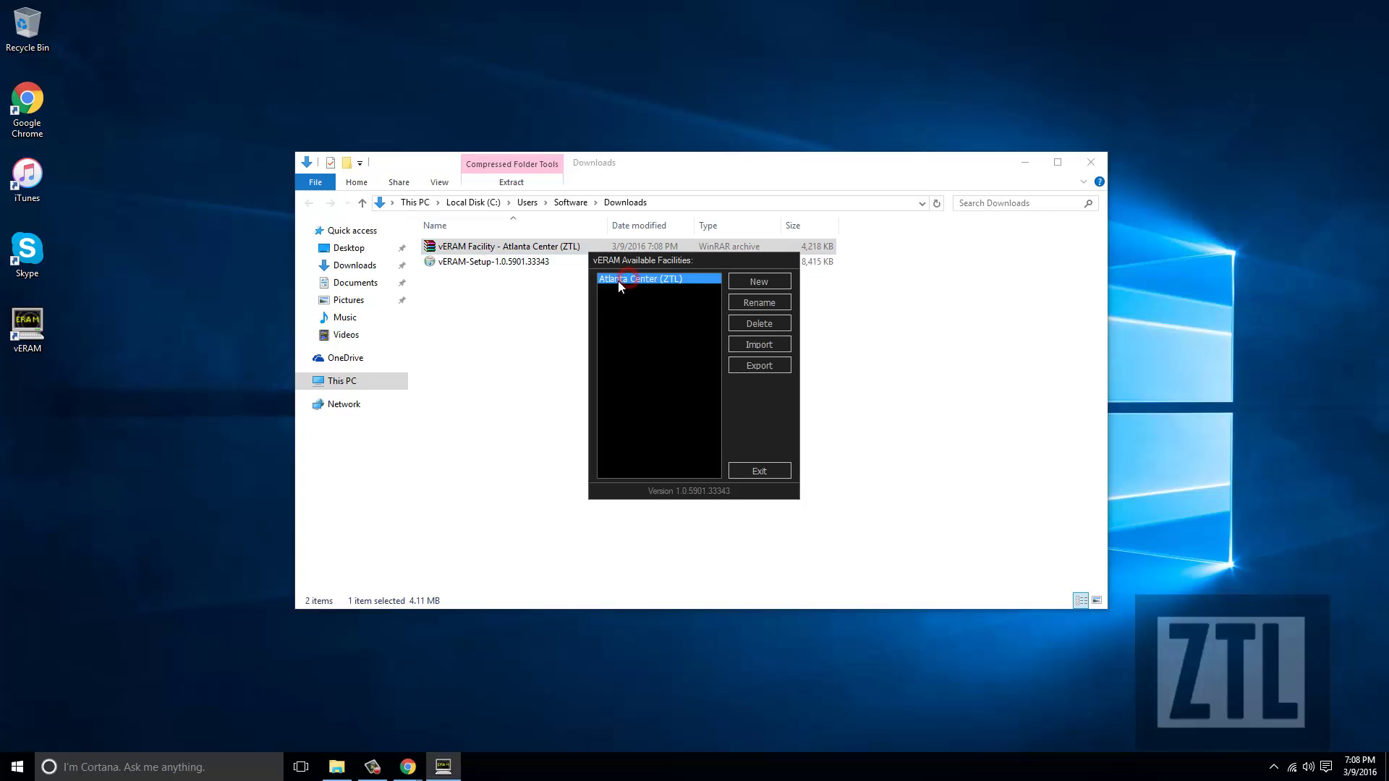
Launch Atlanta Center (ZTL) and drag the VSCS and Text Communications windows aside
{"action": "double_click", "coordinate": [666, 285]}
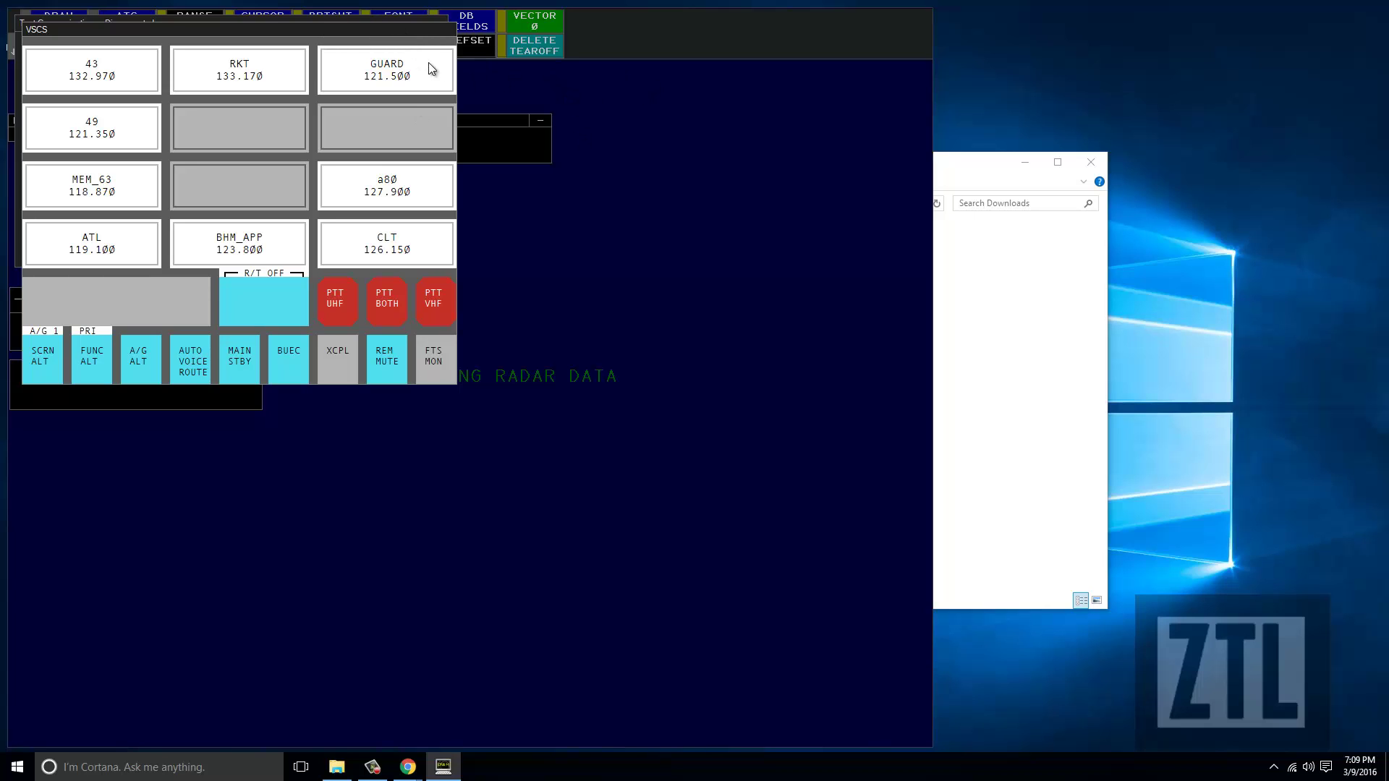
{"action": "left_click_drag", "start_coordinate": [216, 31], "coordinate": [365, 58]}
{"action": "left_click_drag", "start_coordinate": [467, 55], "coordinate": [975, 102]}
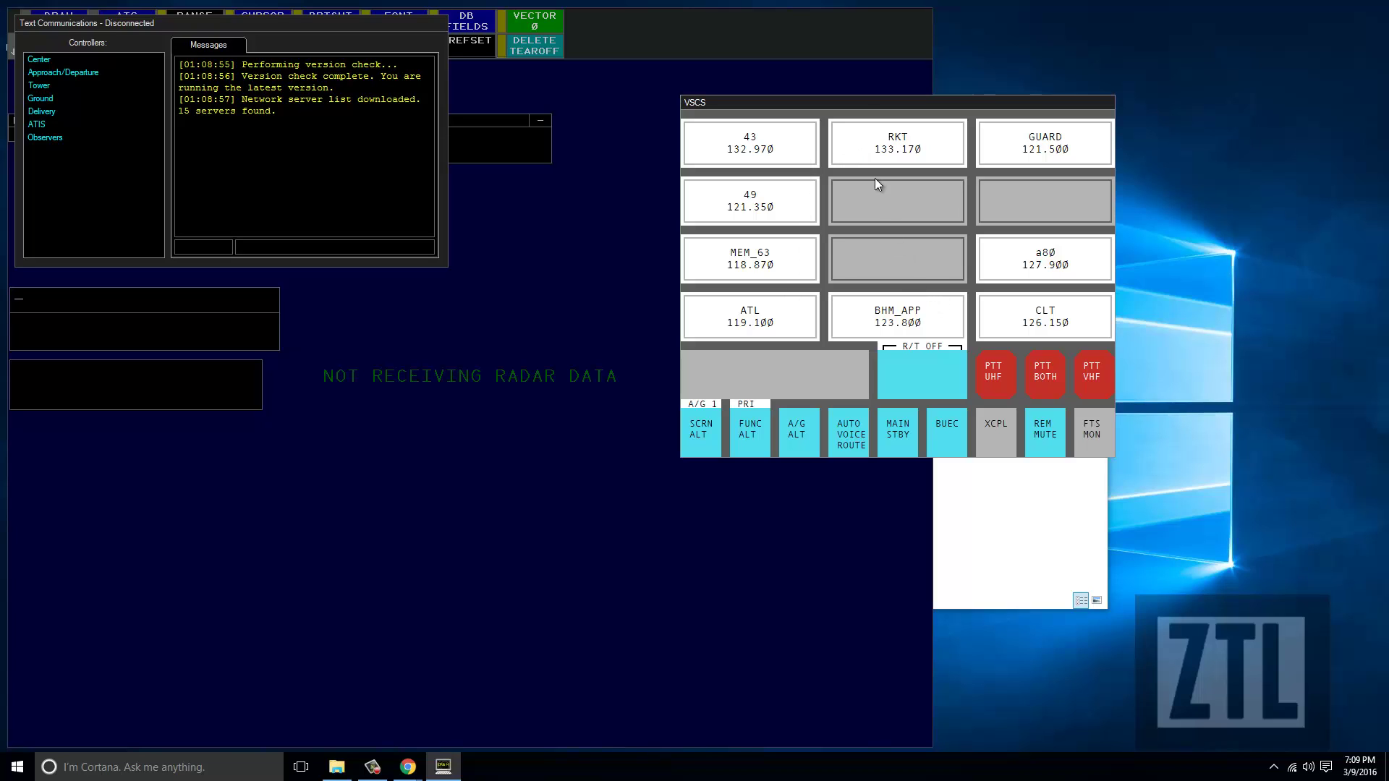
{"action": "left_click_drag", "start_coordinate": [863, 105], "coordinate": [0, 233]}
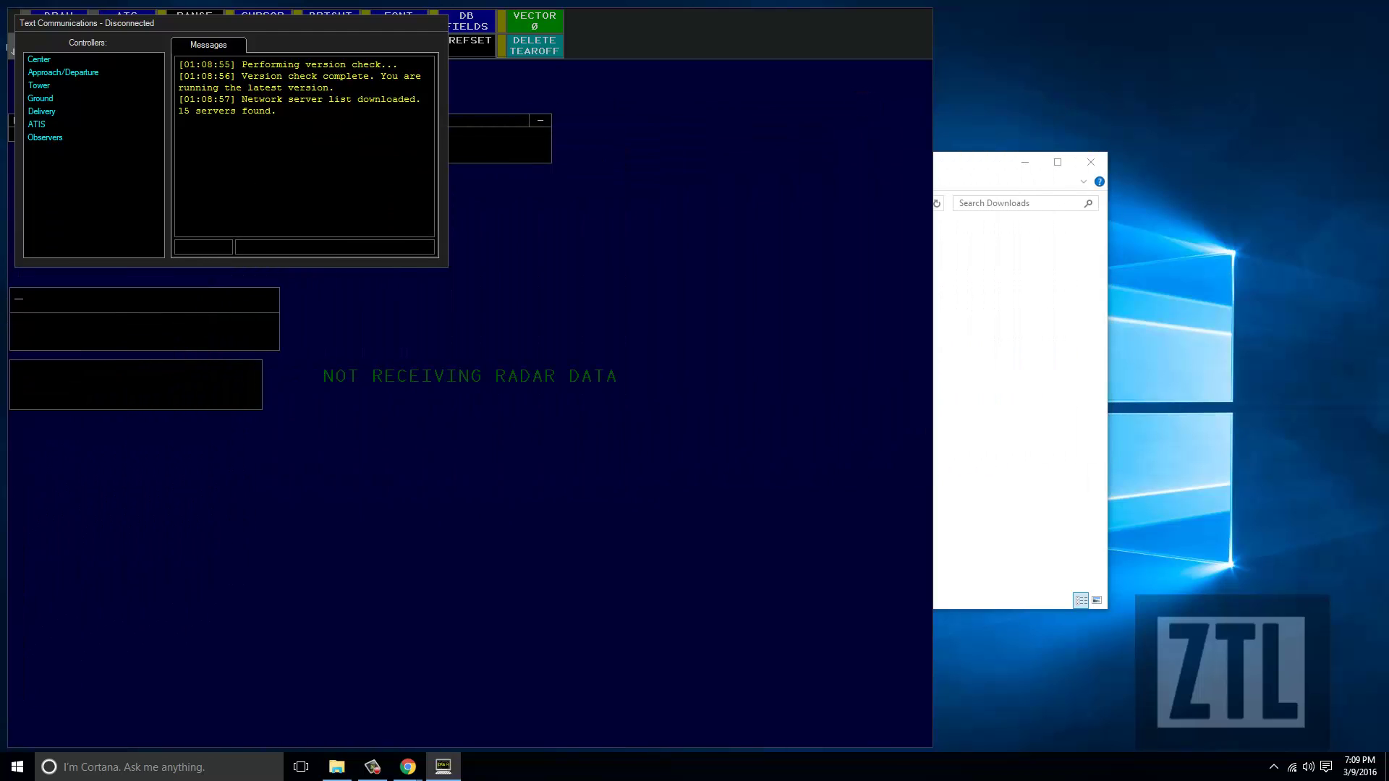
{"action": "left_click_drag", "start_coordinate": [127, 23], "coordinate": [569, 237]}
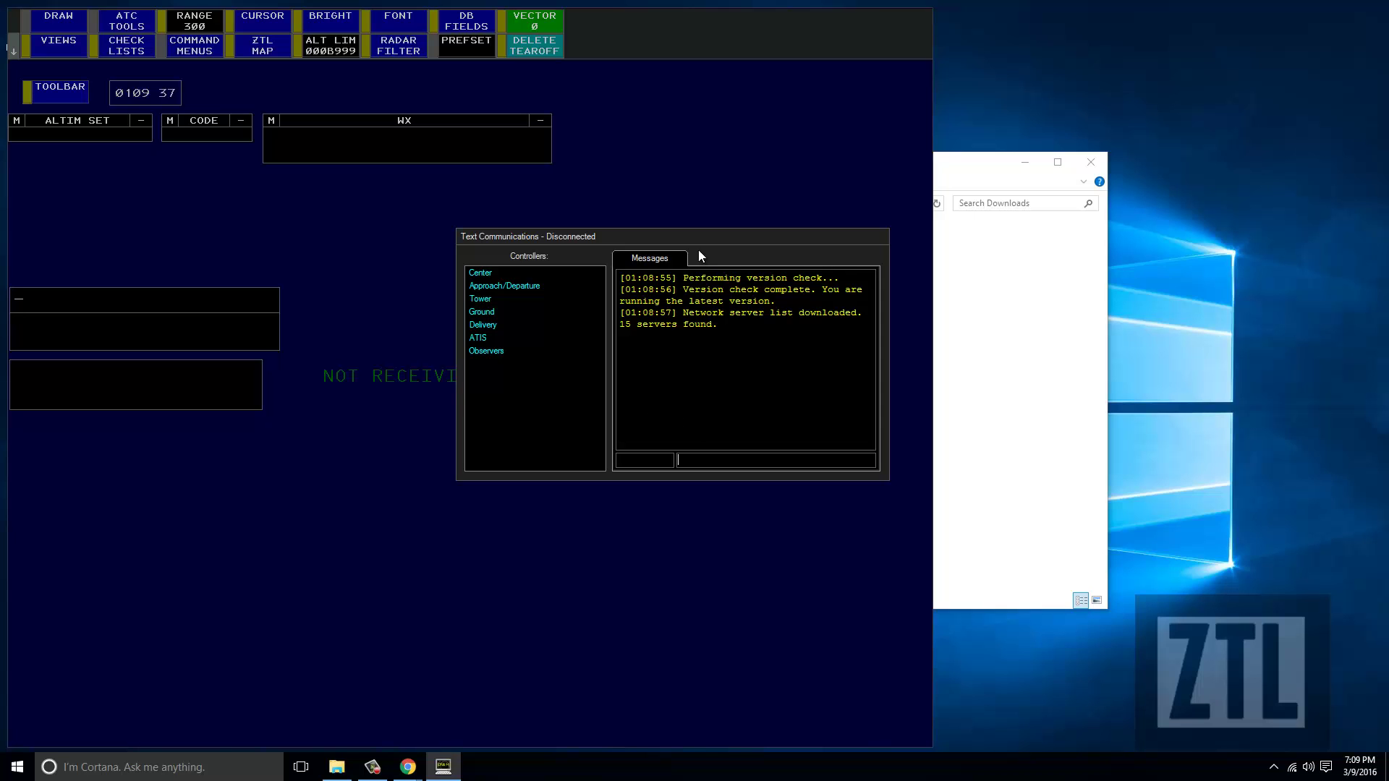
{"action": "left_click_drag", "start_coordinate": [514, 238], "coordinate": [0, 291]}
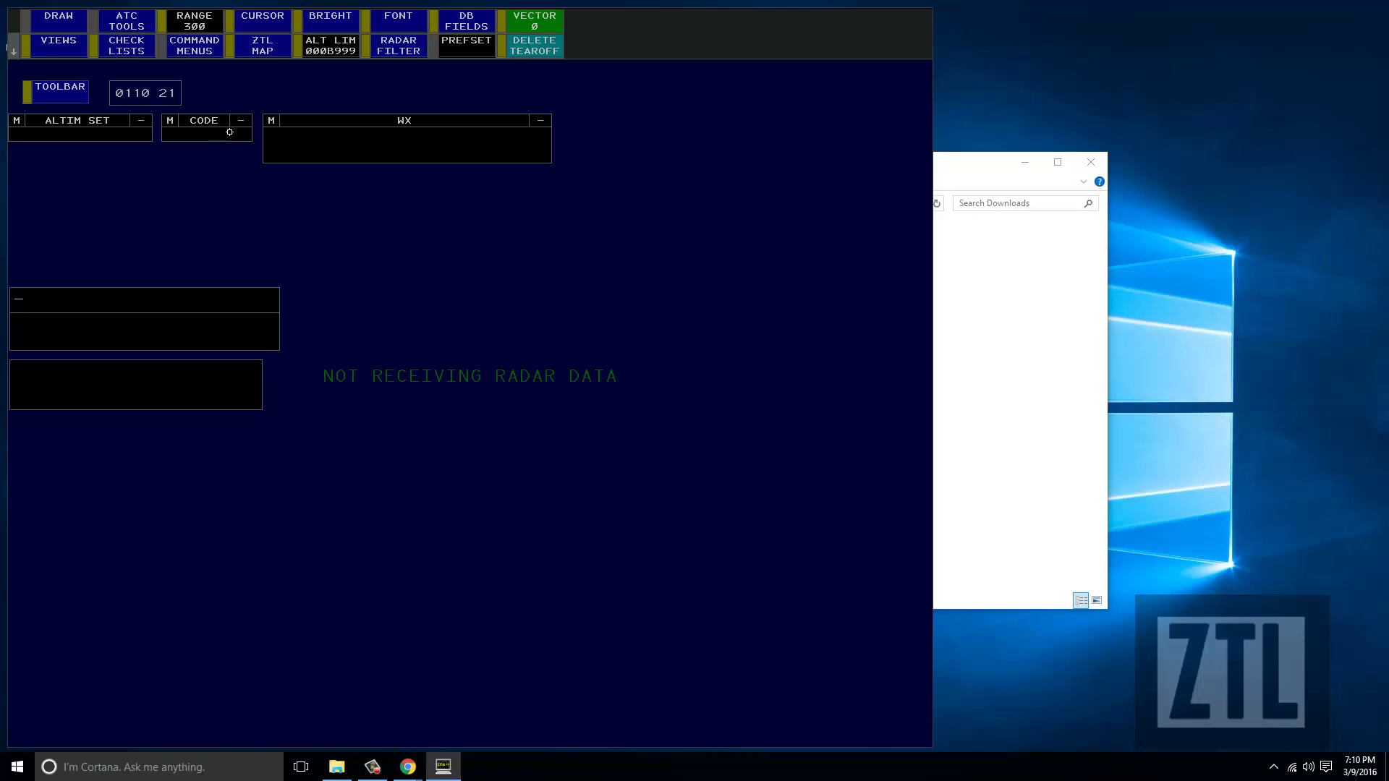
Turn on LOW WEST, HIGH WEST, JET ROUTES and APCH CONTROL under ZTL MAP
{"action": "left_click", "coordinate": [252, 47]}
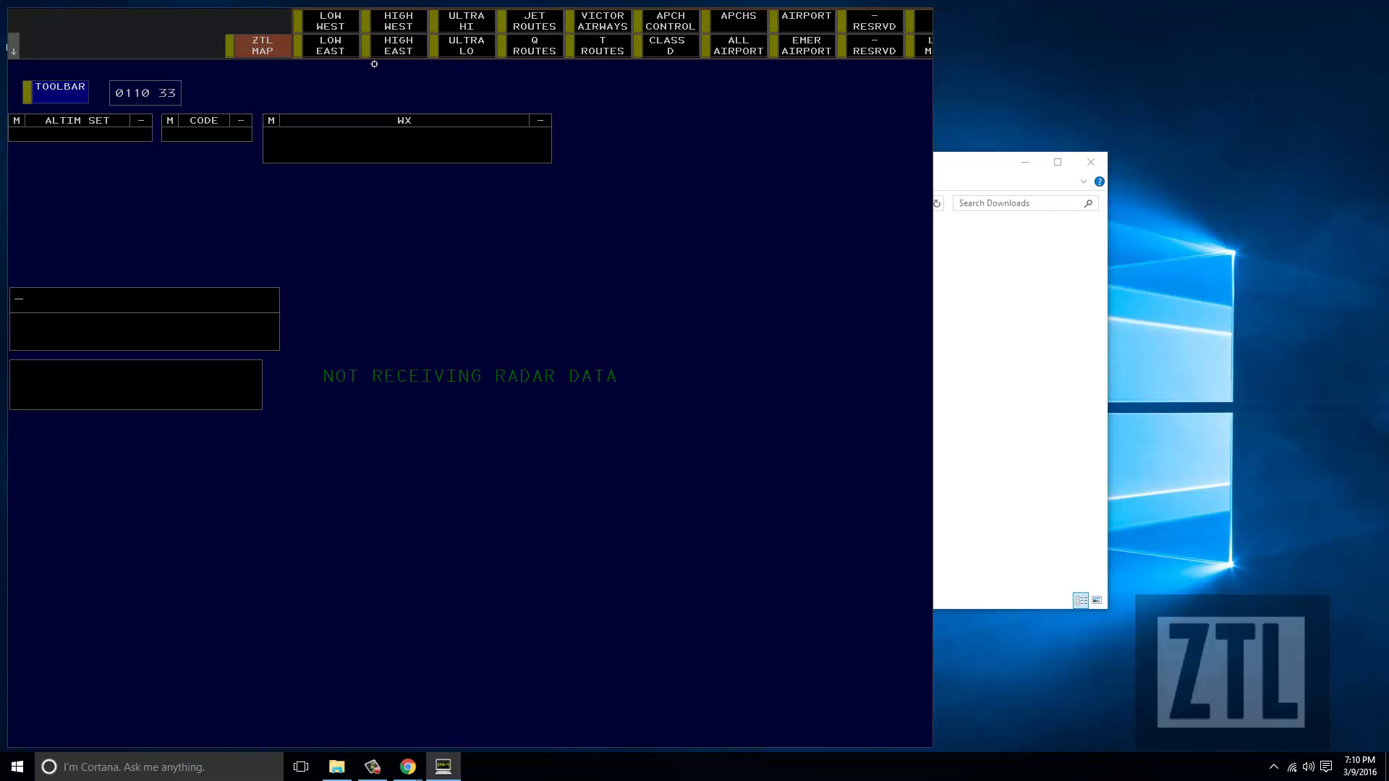
{"action": "left_click", "coordinate": [333, 25]}
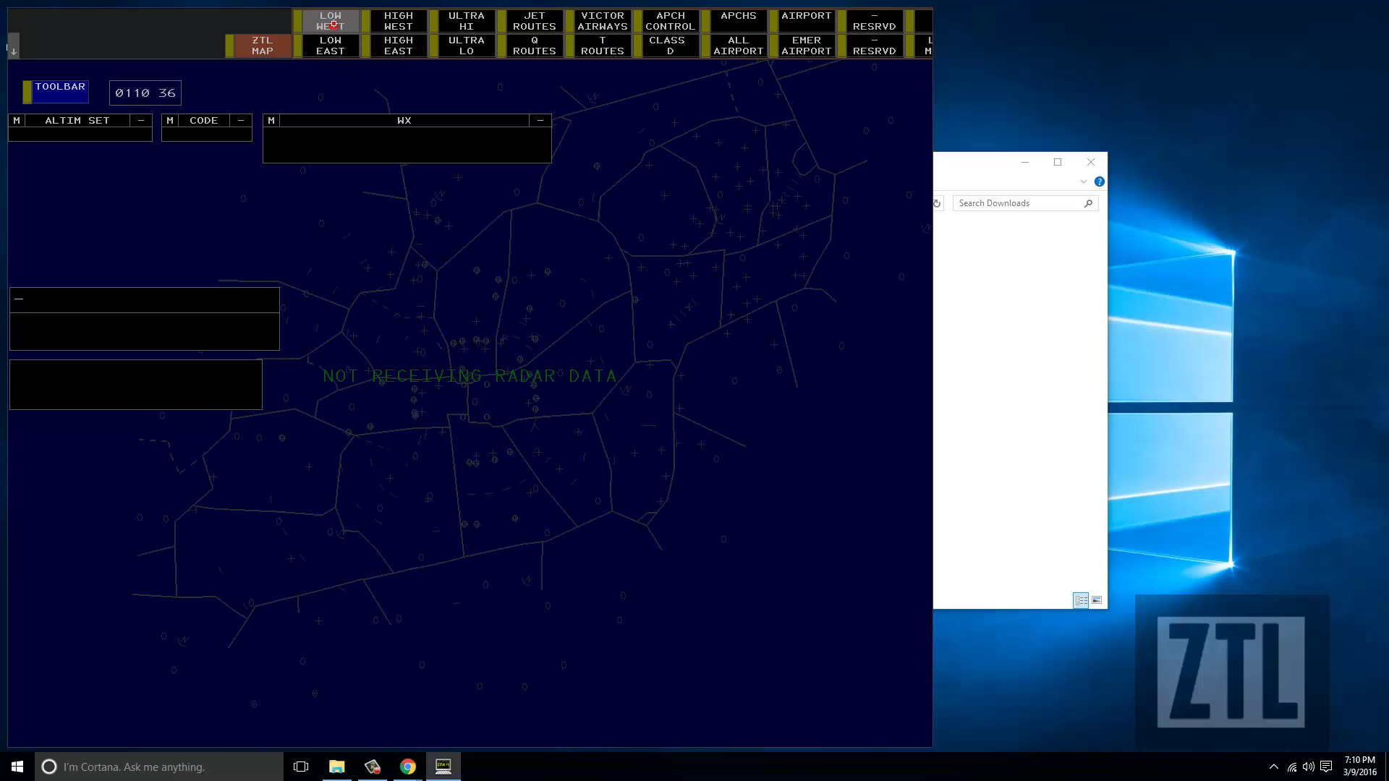
{"action": "left_click", "coordinate": [393, 23]}
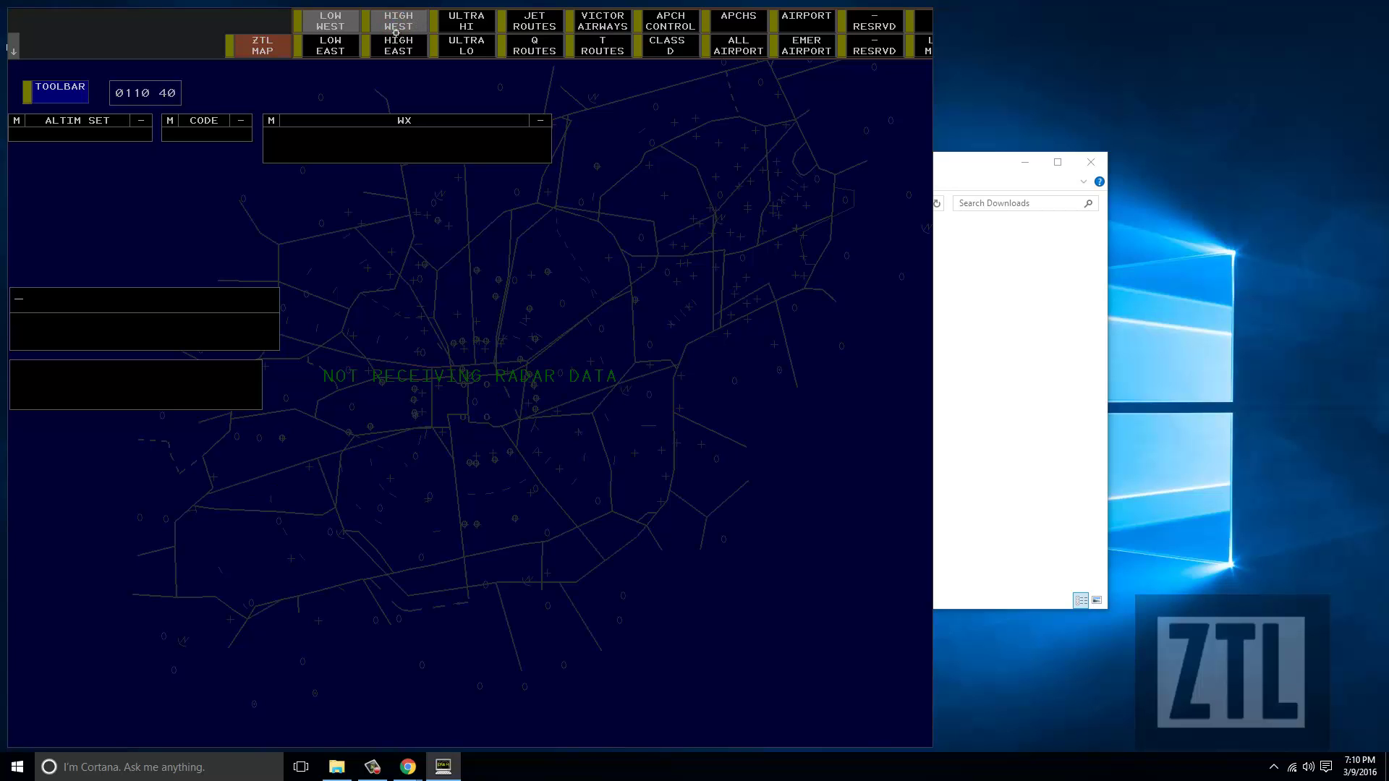
{"action": "left_click", "coordinate": [529, 24]}
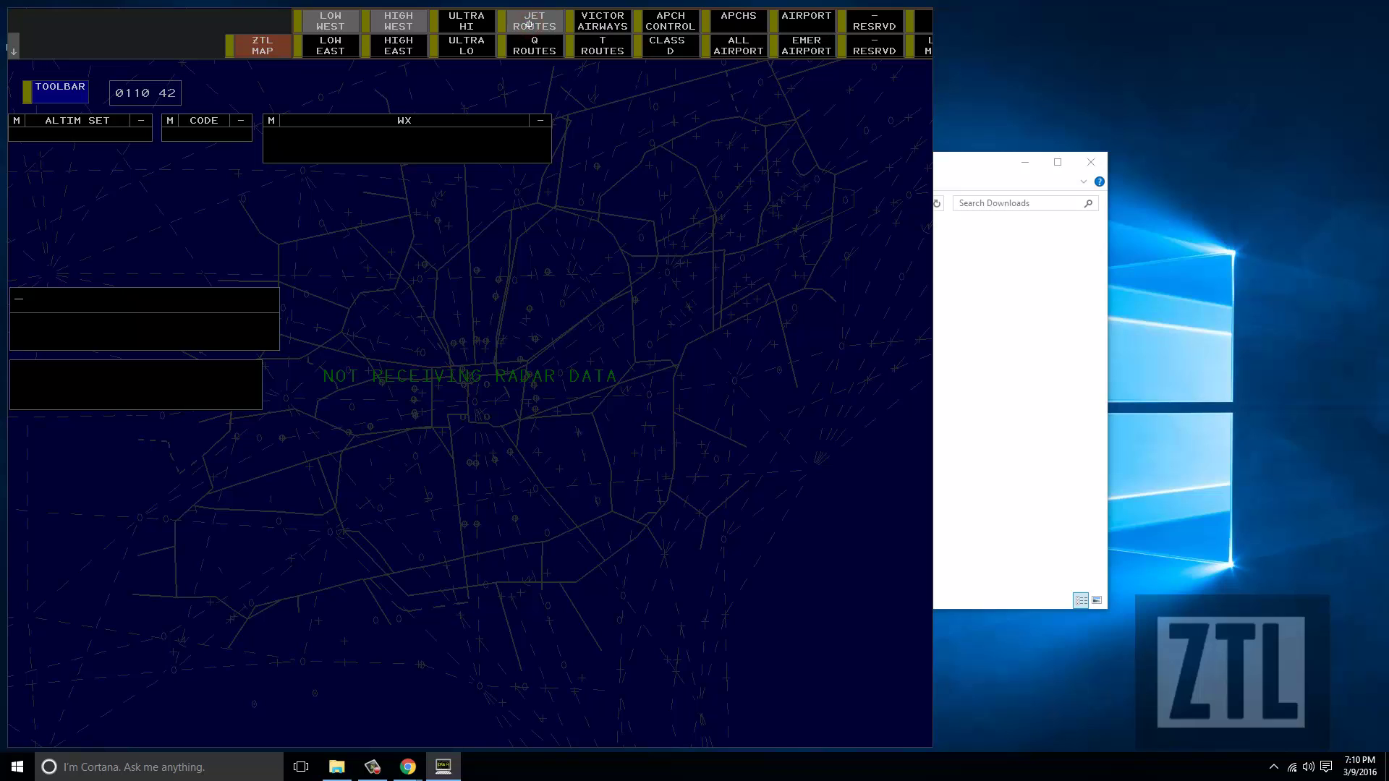
{"action": "left_click", "coordinate": [659, 18]}
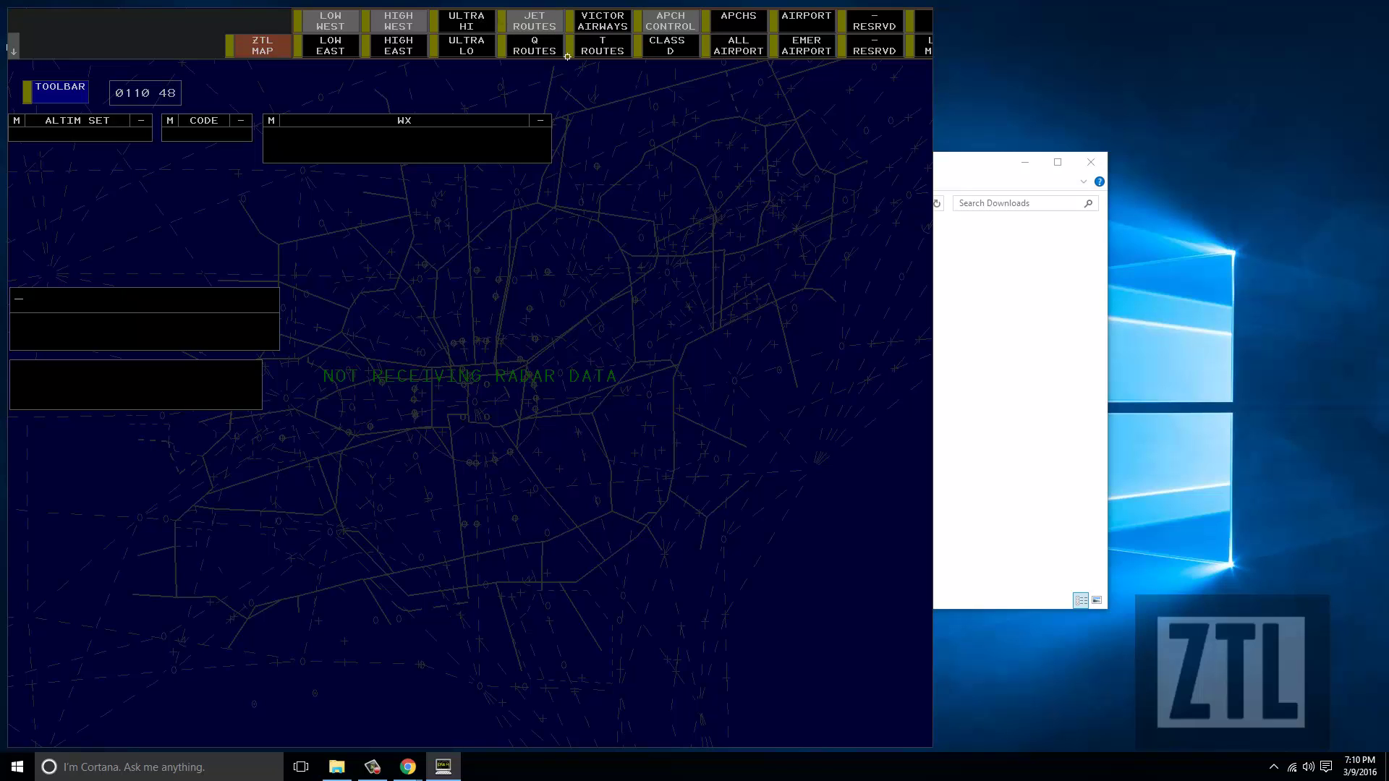
{"action": "left_click", "coordinate": [270, 49]}
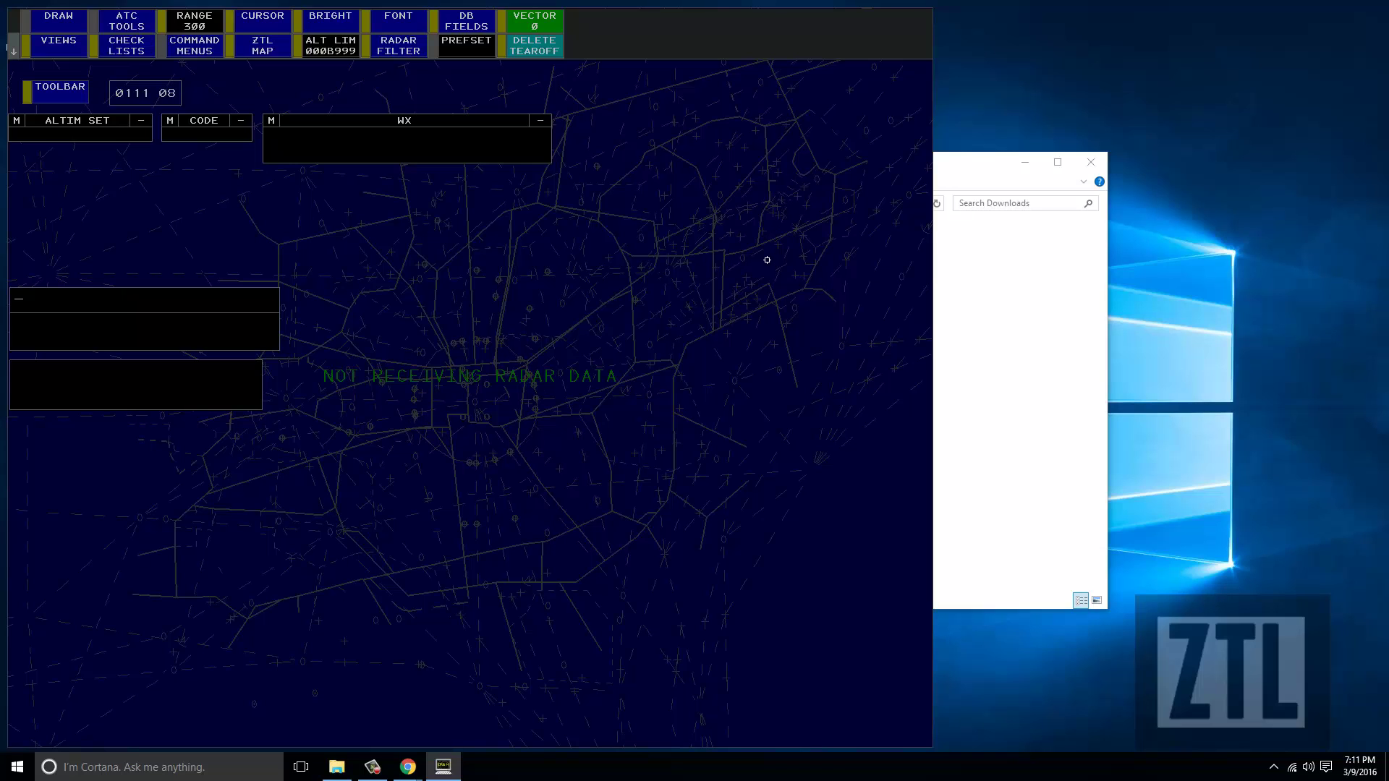
Create a new display with .NEWDISPLAY and switch it to windowed mode
{"action": "left_click", "coordinate": [701, 388]}
{"action": "type", "text": ".NEWDISPLAY"}
{"action": "key", "text": "Return"}
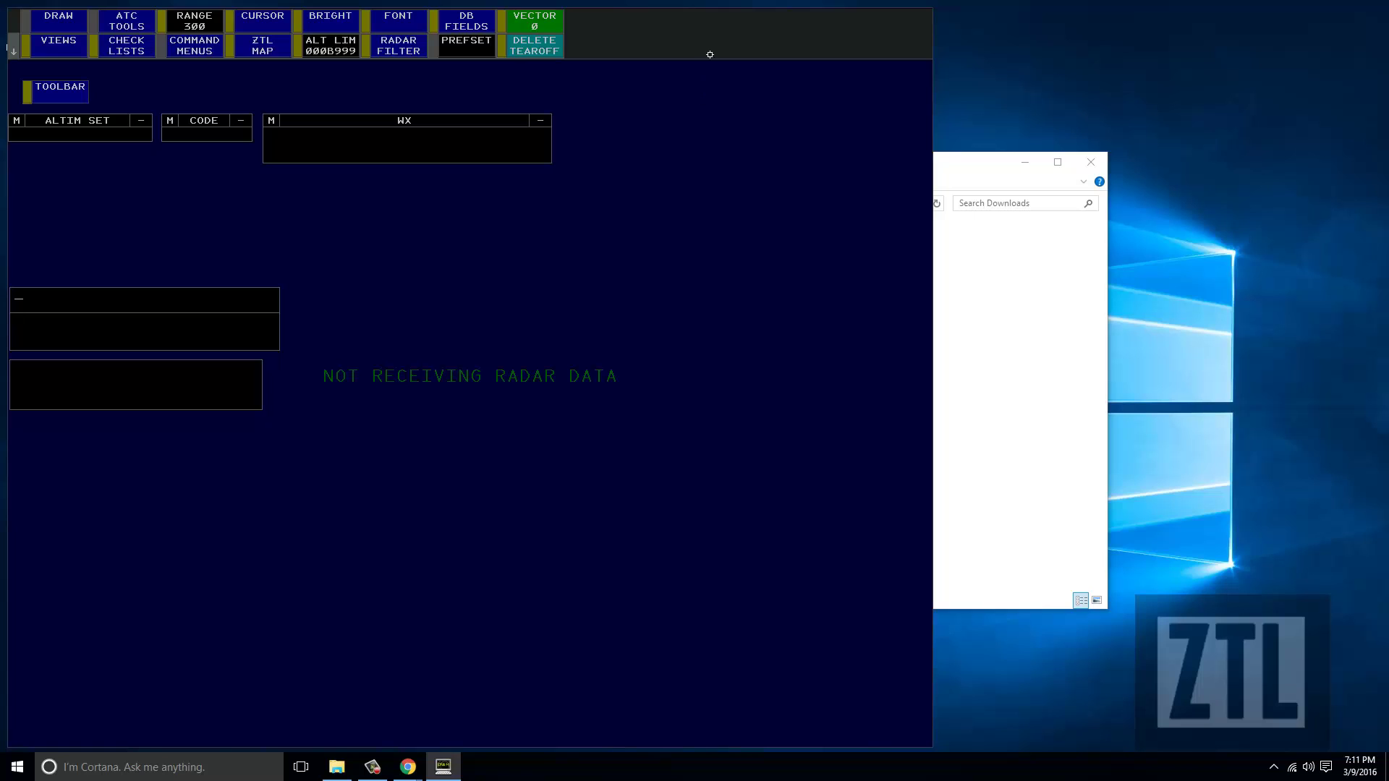
{"action": "left_click", "coordinate": [728, 32]}
{"action": "left_click", "coordinate": [728, 146]}
{"action": "key", "text": "alt+Return"}
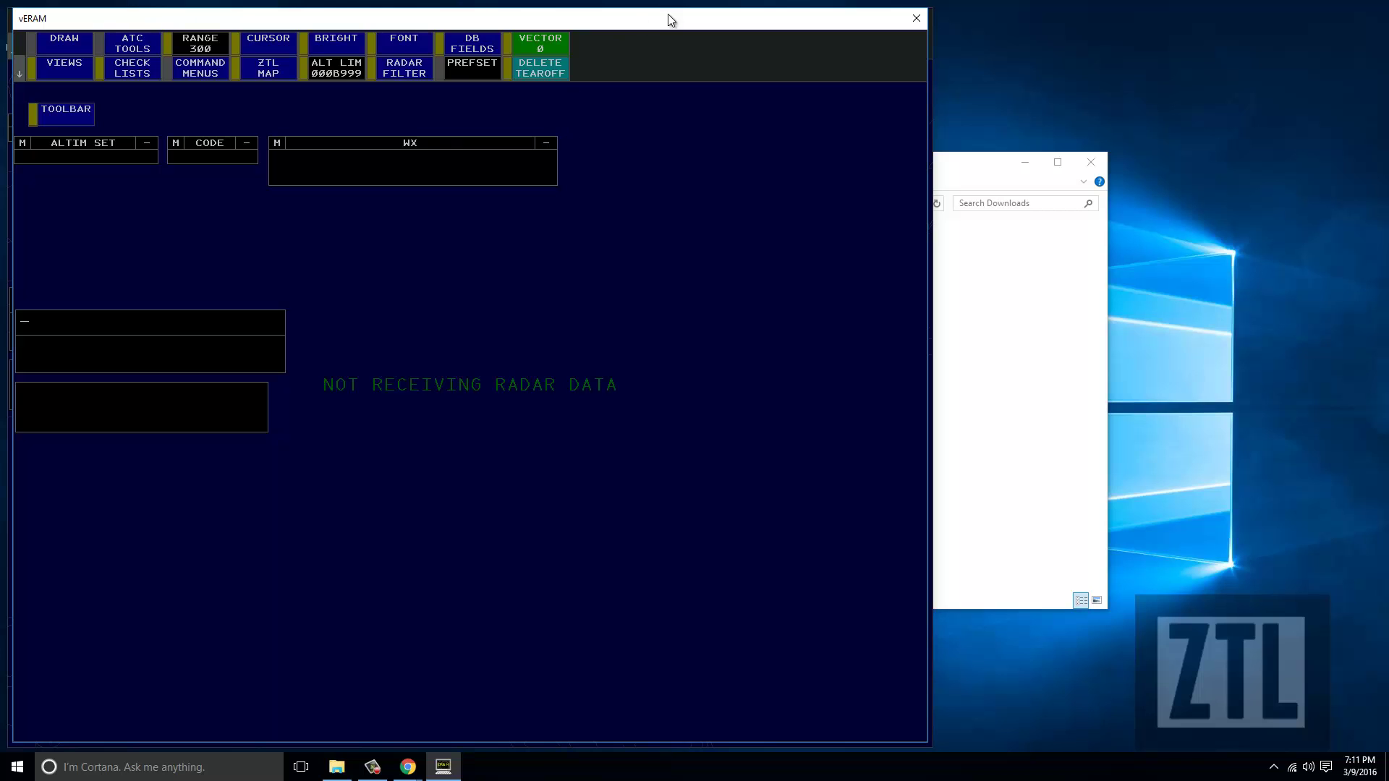
Shrink the second display window from its top-left corner, then open and close its ZTL MAP layer list
{"action": "left_click_drag", "start_coordinate": [14, 10], "coordinate": [334, 294]}
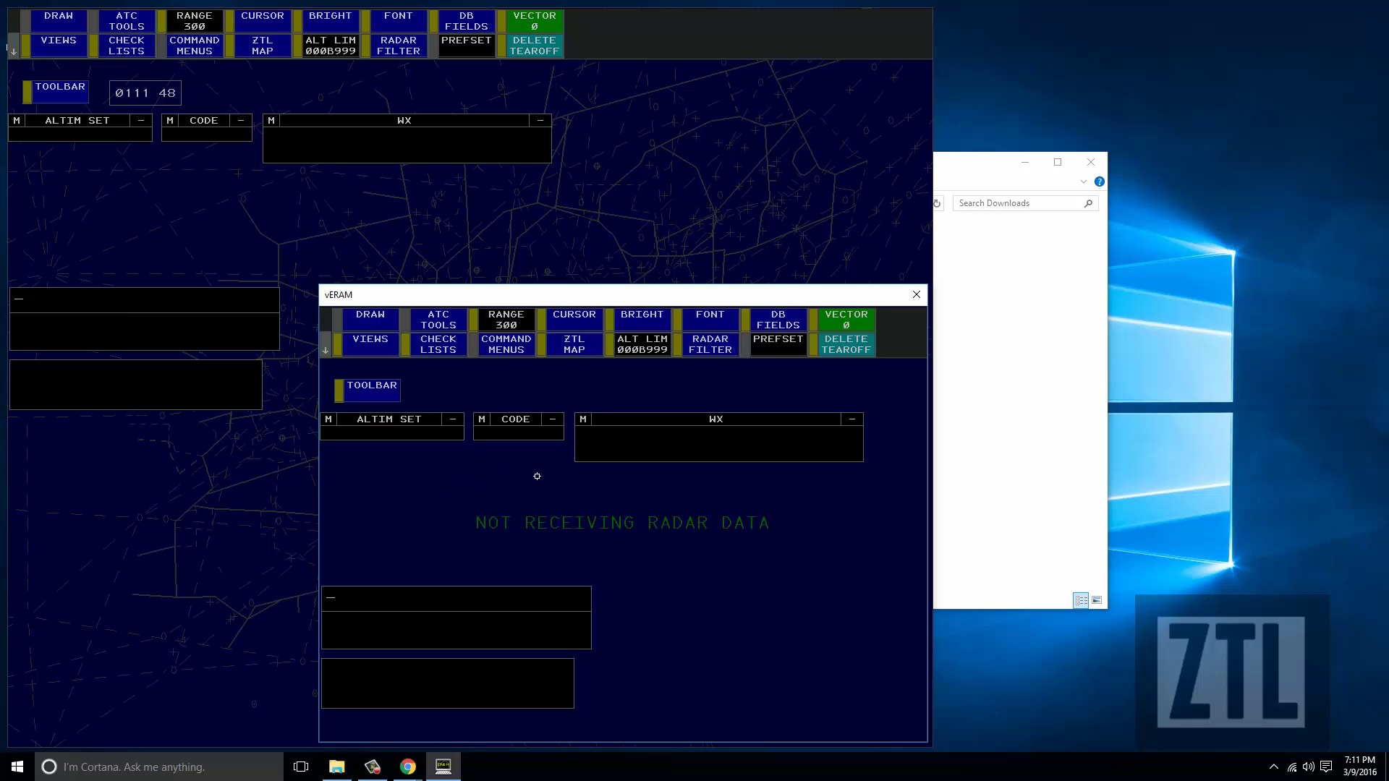
{"action": "left_click", "coordinate": [577, 346]}
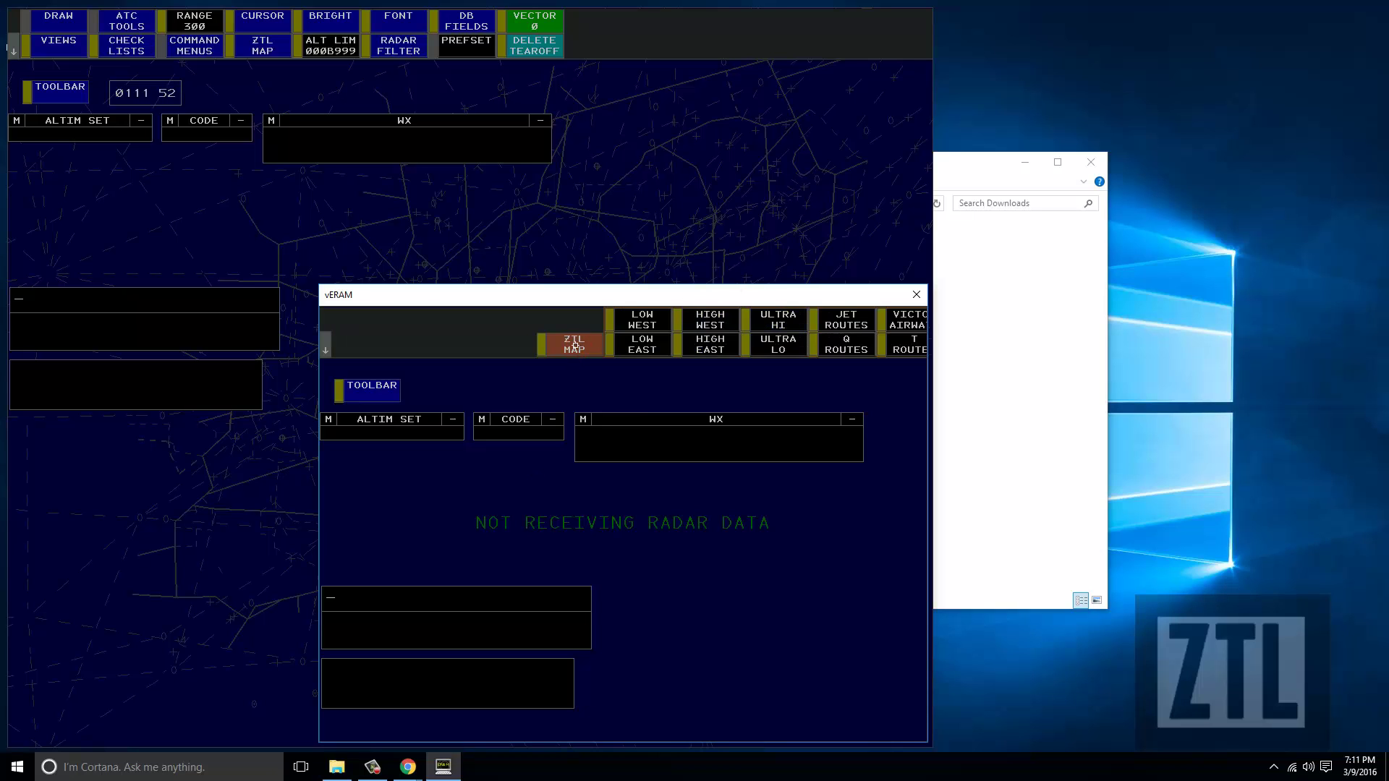
{"action": "left_click", "coordinate": [571, 341]}
{"action": "left_click", "coordinate": [570, 342]}
{"action": "double_click", "coordinate": [571, 342]}
{"action": "left_click", "coordinate": [571, 341]}
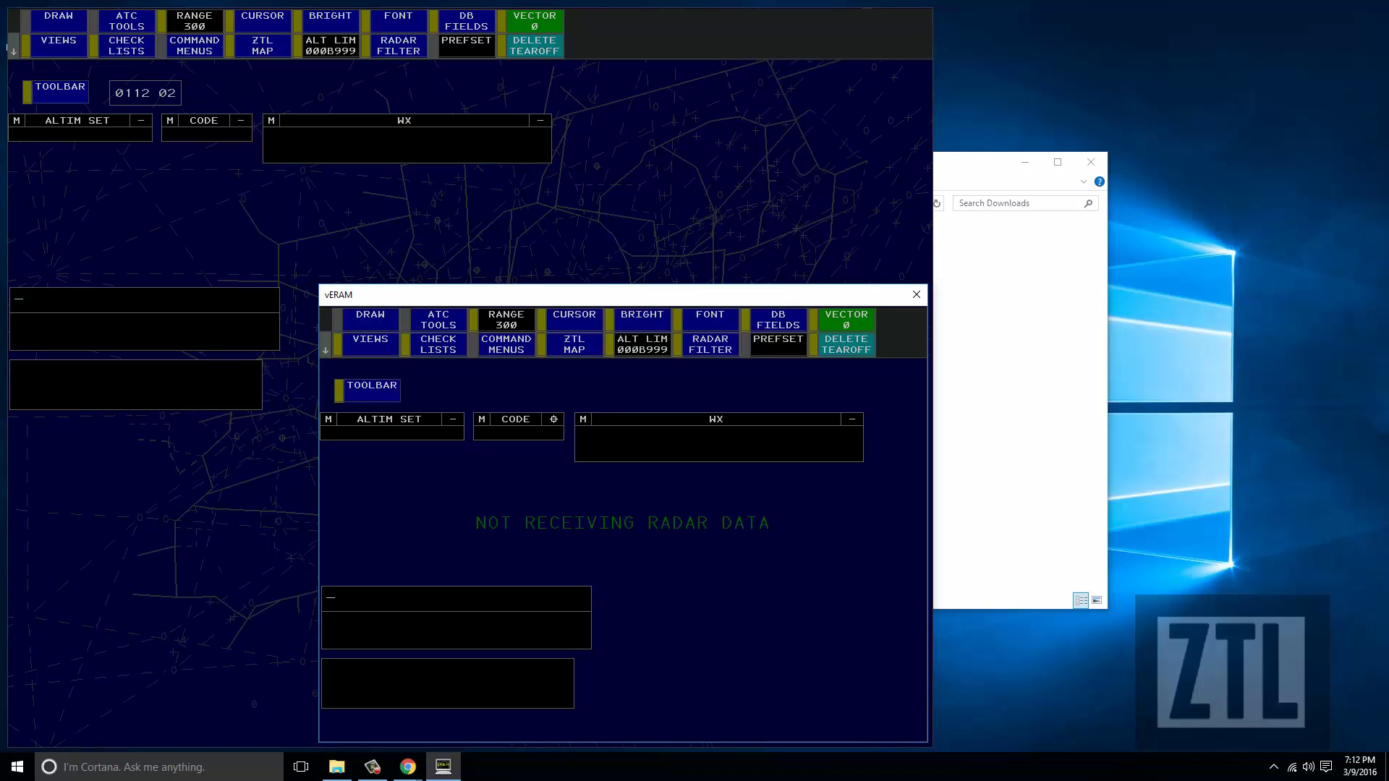
List the available geomaps with MR, then load the ATL geomap with MR ATL
{"action": "type", "text": "MR"}
{"action": "key", "text": "Return"}
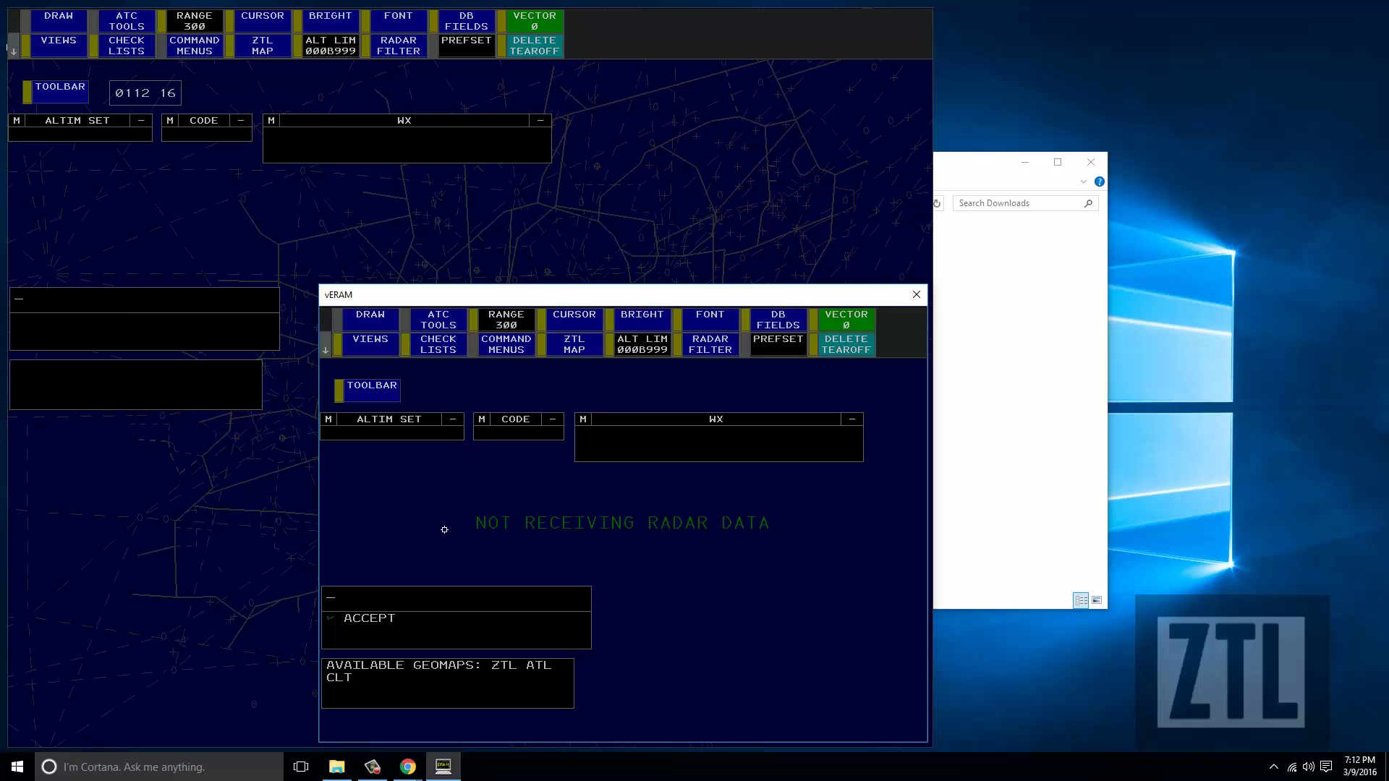
{"action": "type", "text": "MR ATL"}
{"action": "key", "text": "Return"}
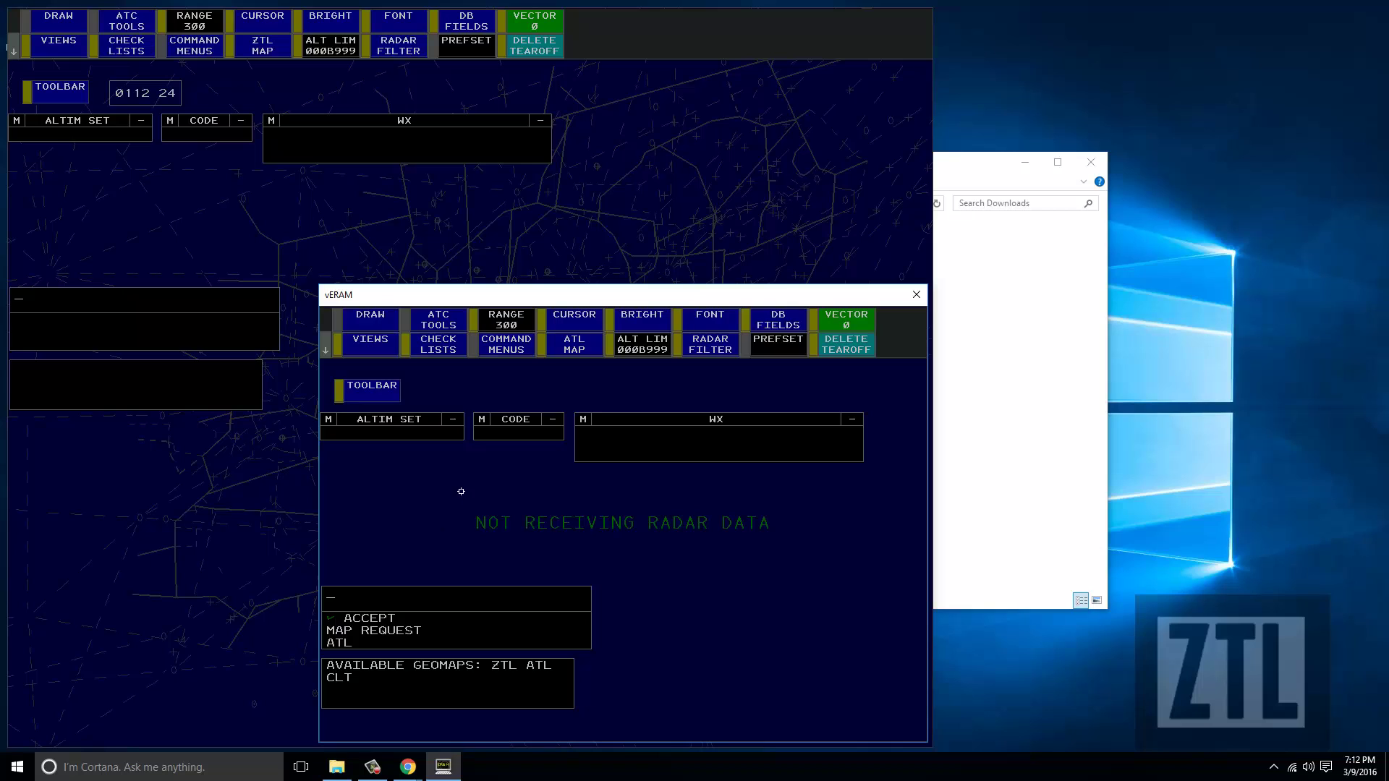
Turn on the WEST layer in the ATL MAP list, then zoom in and pan the map up-left
{"action": "left_click", "coordinate": [571, 345]}
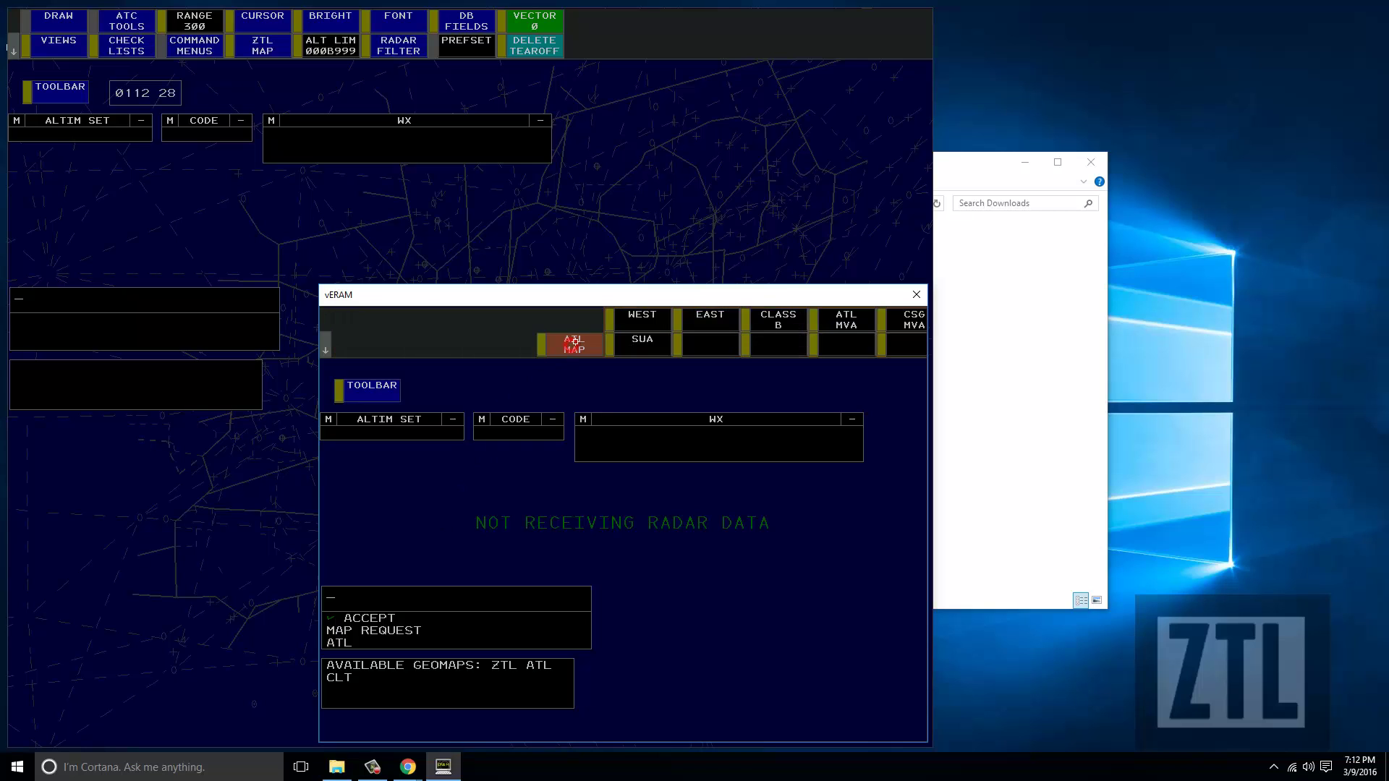
{"action": "left_click", "coordinate": [638, 317]}
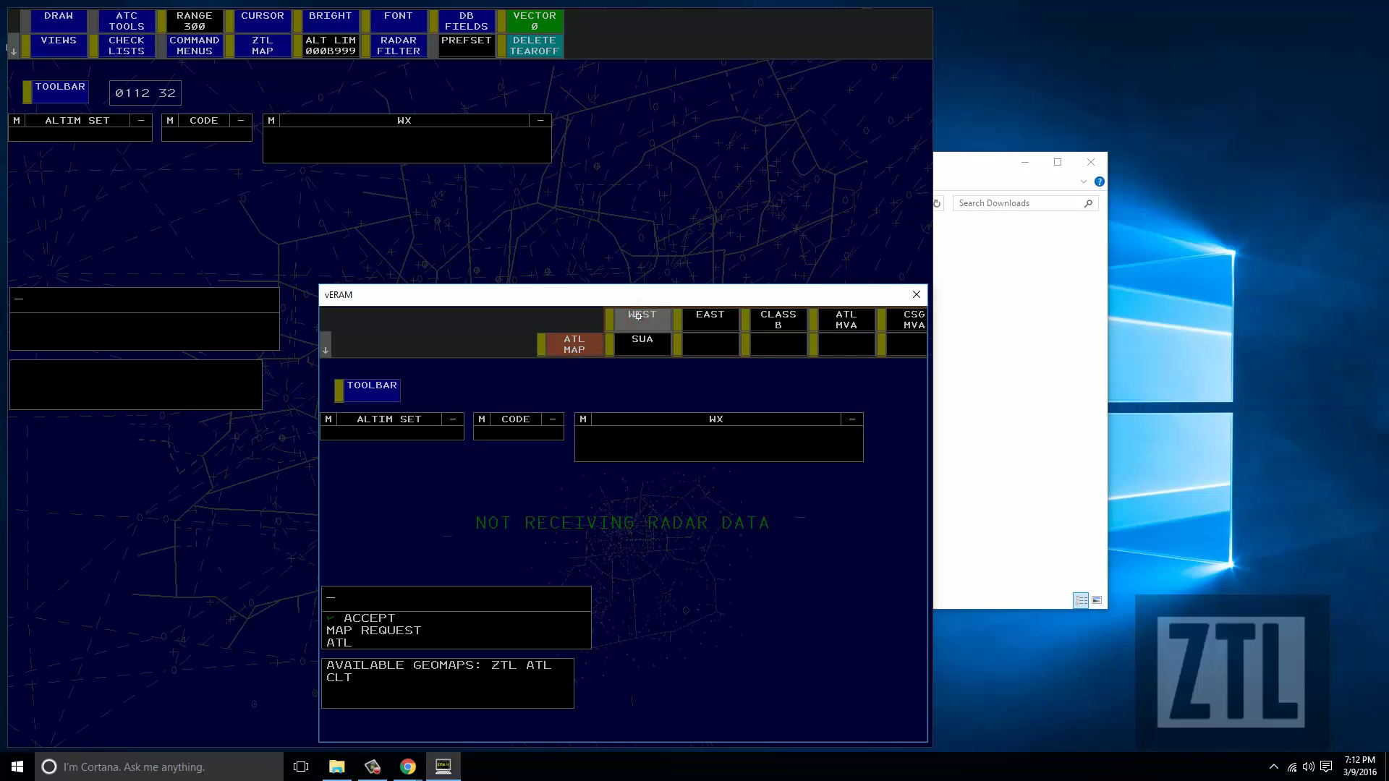
{"action": "left_click", "coordinate": [582, 343]}
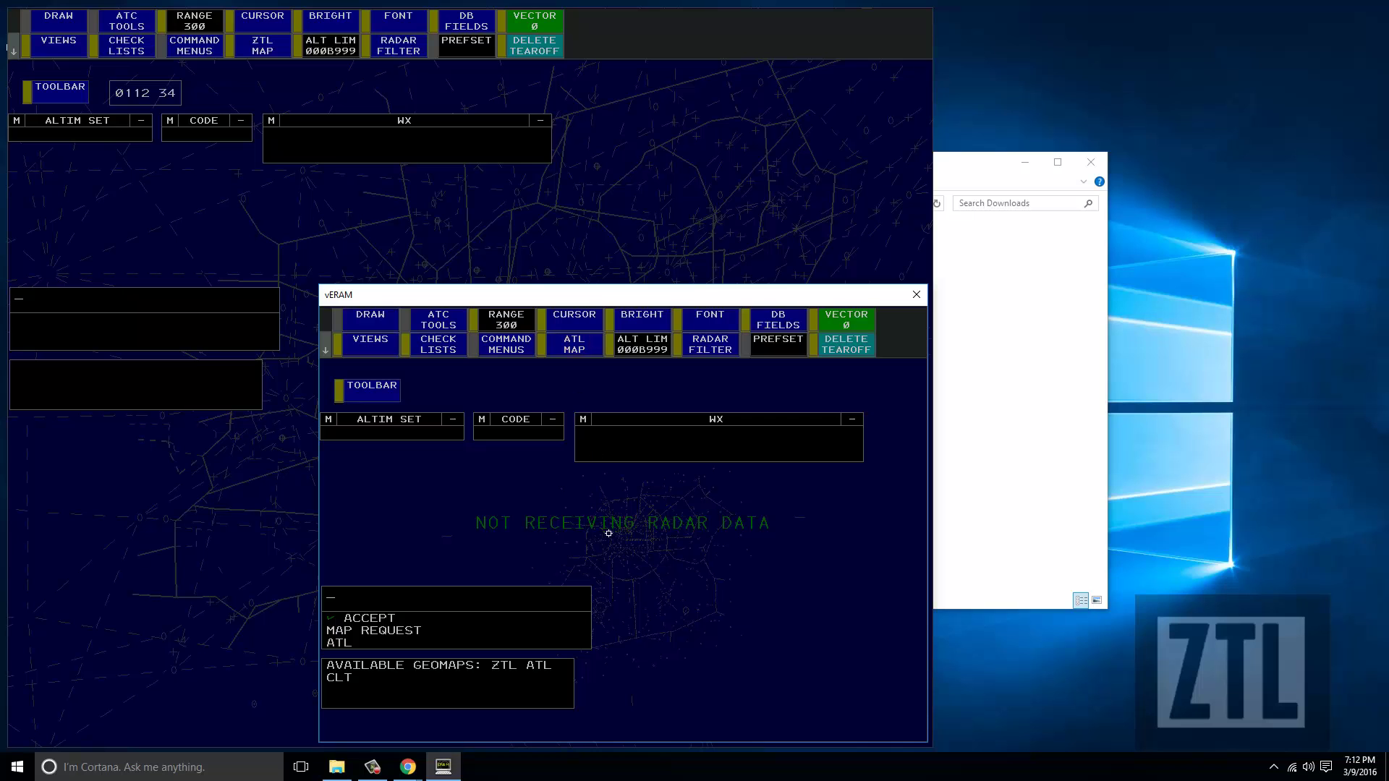
{"action": "scroll", "coordinate": [630, 572], "scroll_direction": "up", "scroll_amount": 5}
{"action": "scroll", "coordinate": [630, 571], "scroll_direction": "up", "scroll_amount": 8}
{"action": "scroll", "coordinate": [630, 572], "scroll_direction": "up", "scroll_amount": 10}
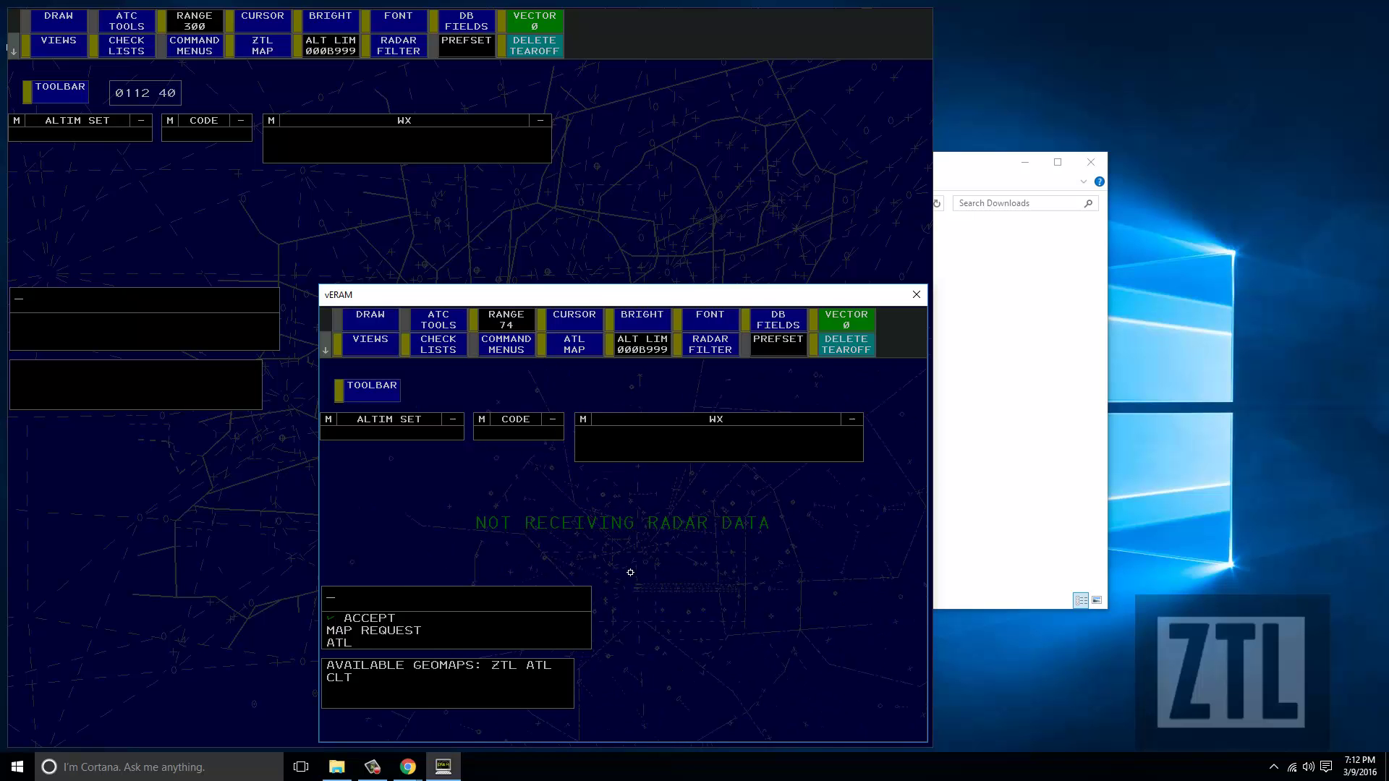
{"action": "left_click_drag", "start_coordinate": [630, 572], "coordinate": [612, 492]}
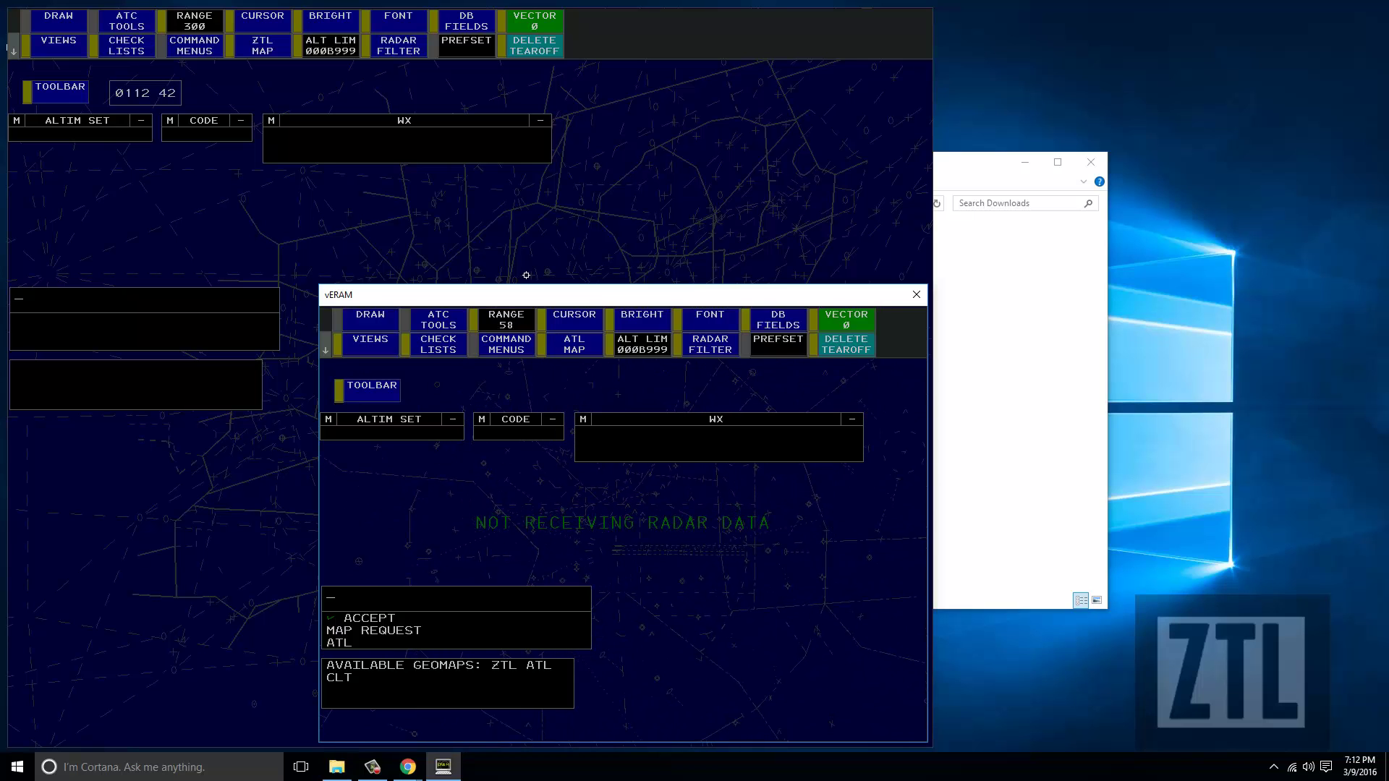